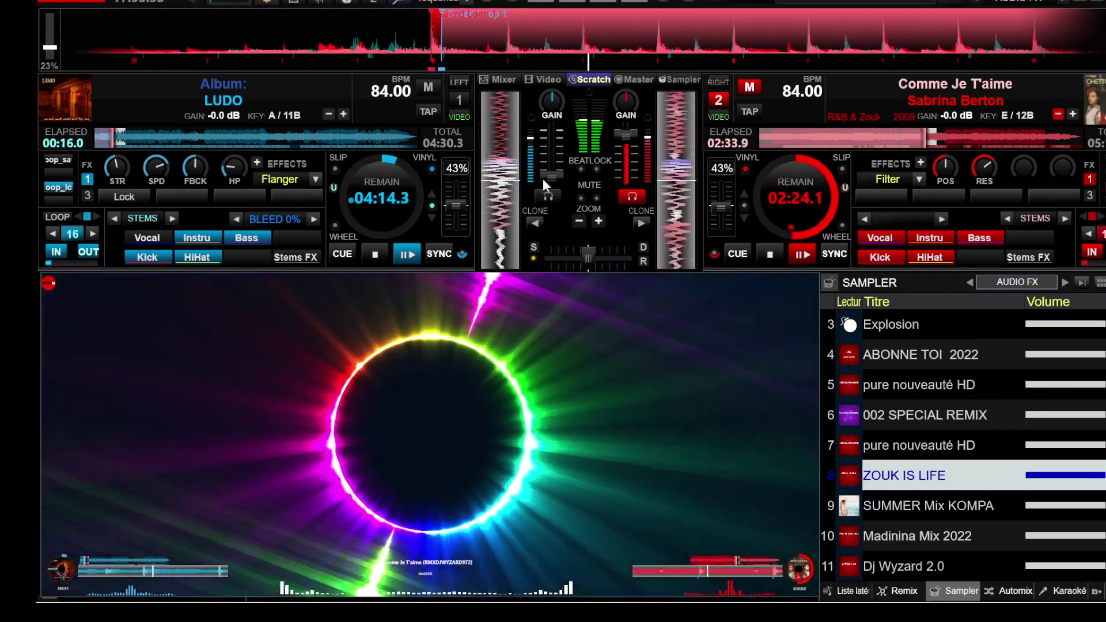
Step: Bring LUDO's track in at low volume on the left deck and show the video output full screen twice
left_click_drag(543, 178, 546, 164)
double_click(519, 385)
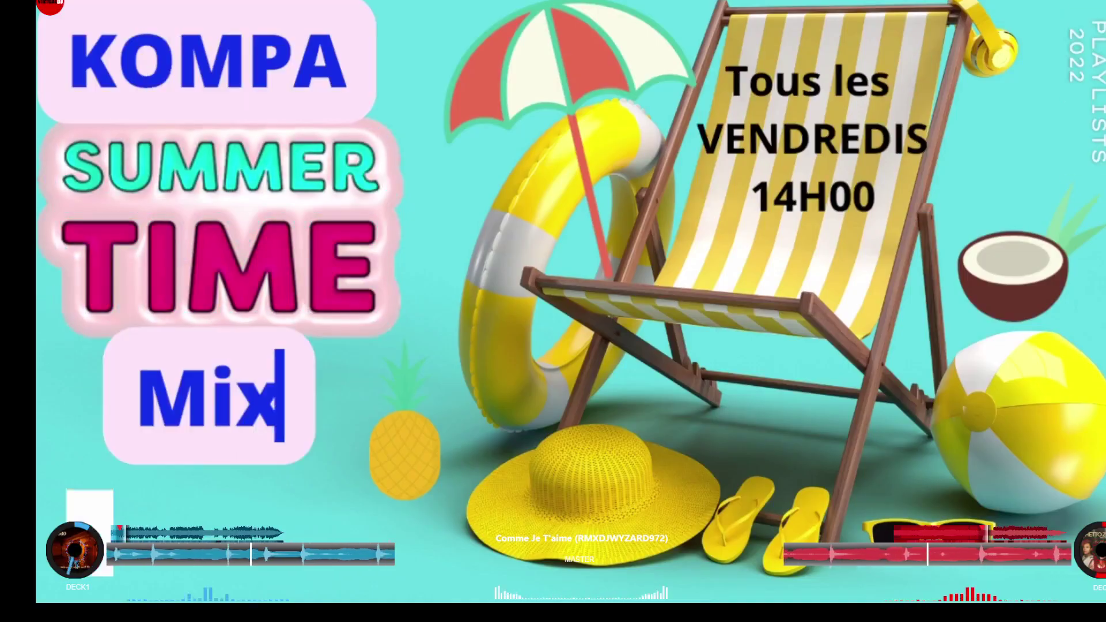
double_click(522, 385)
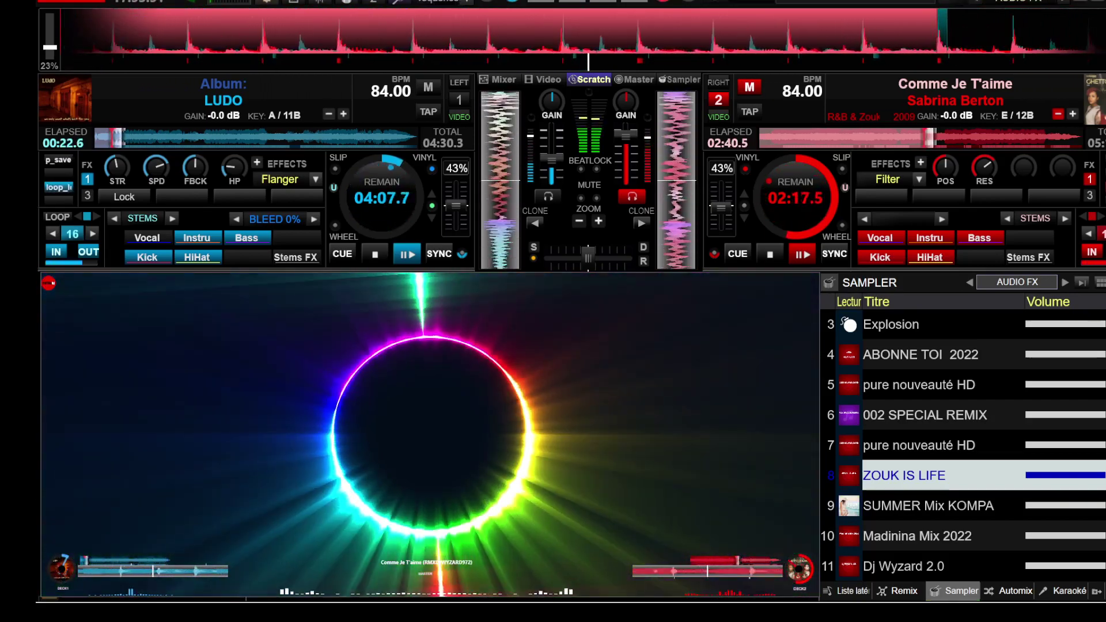
double_click(515, 385)
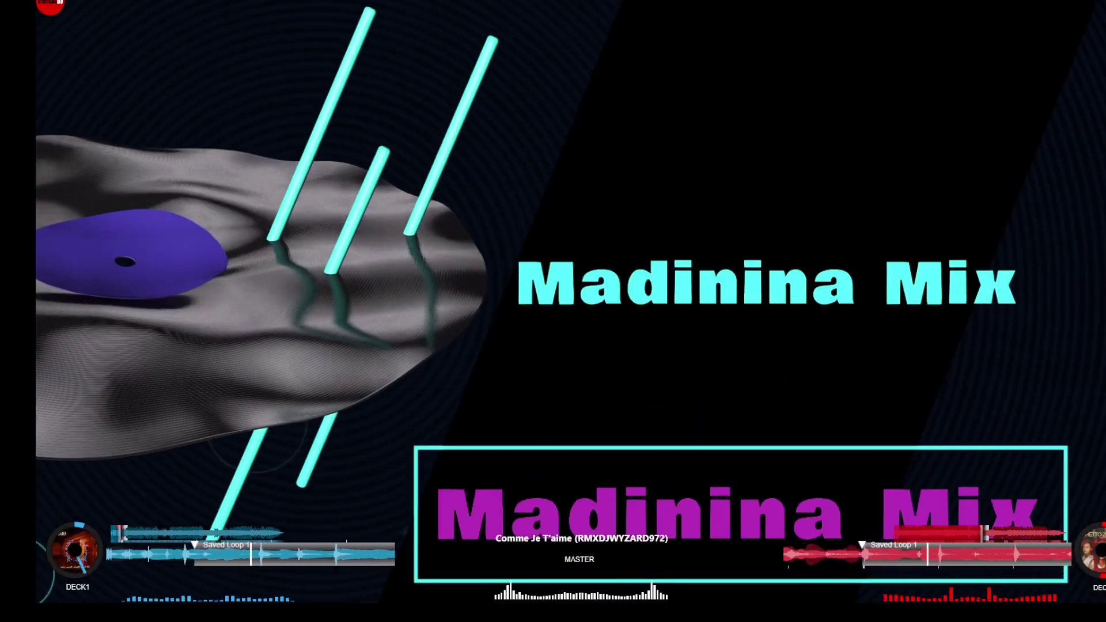
double_click(514, 384)
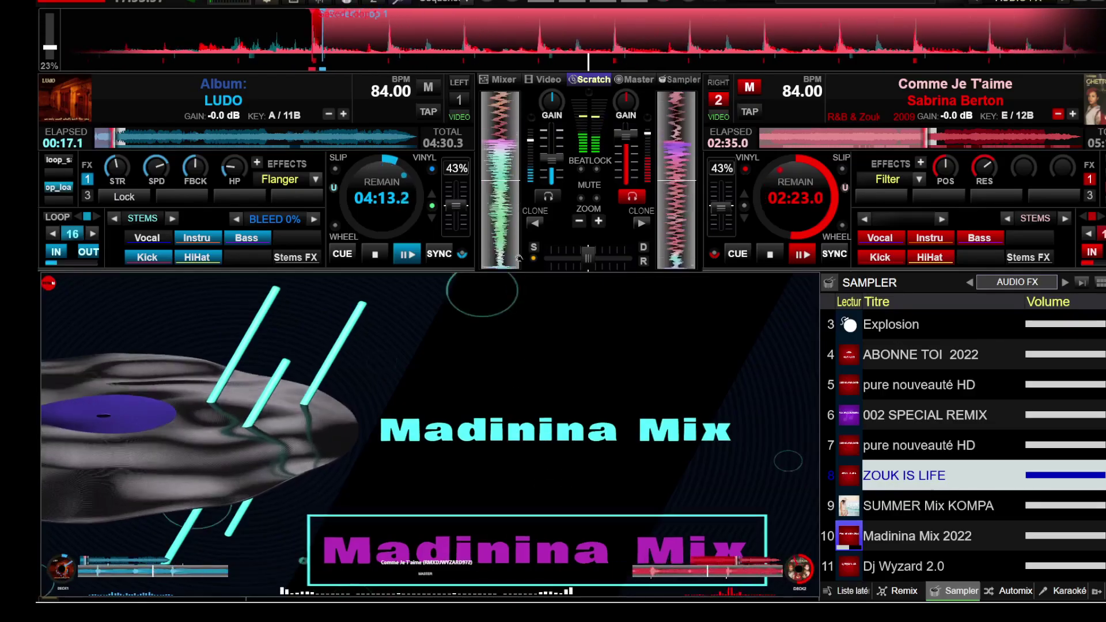
Step: Raise the left deck's volume to near full to mix over from Comme Je T'aime, showing the video output full screen partway
left_click_drag(550, 156, 554, 143)
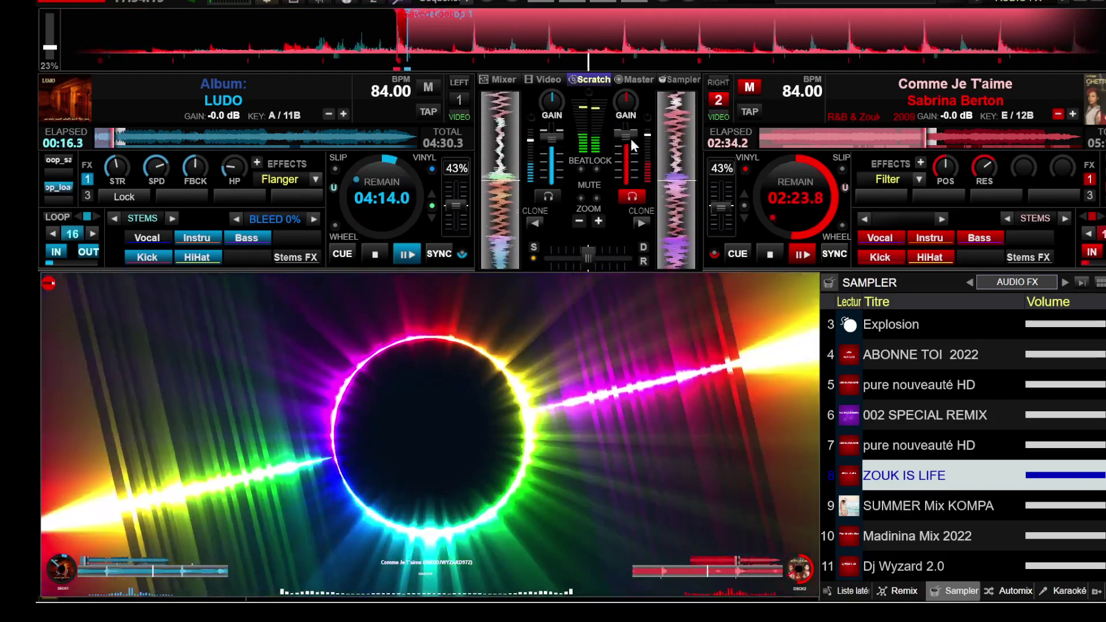
mouse_move(555, 129)
left_mouse_down()
mouse_move(545, 130)
mouse_move(565, 134)
left_mouse_up()
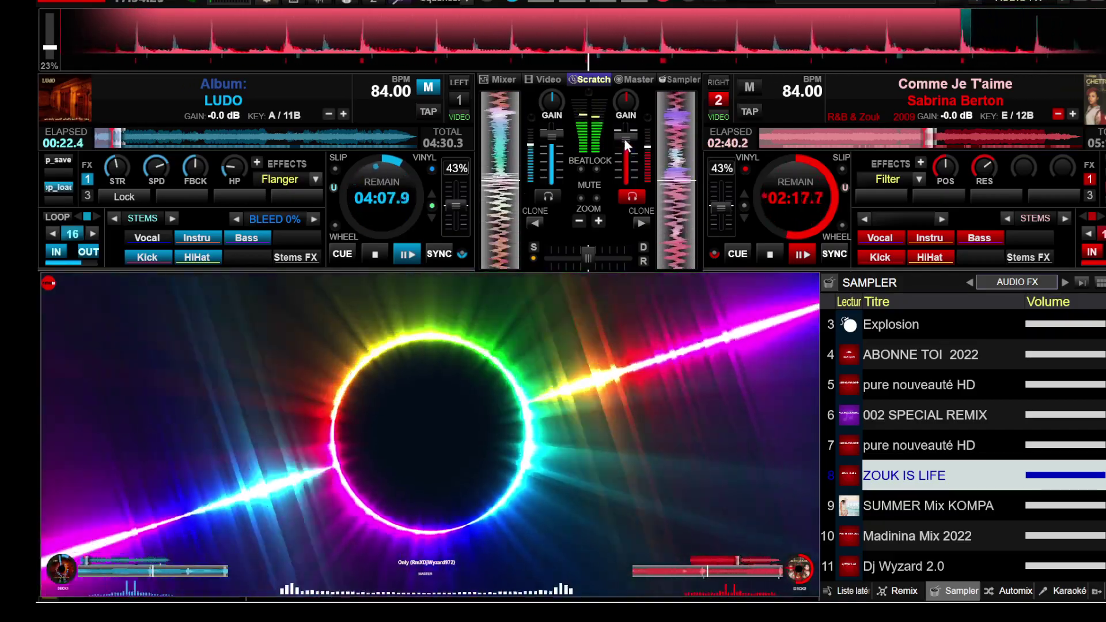
double_click(584, 324)
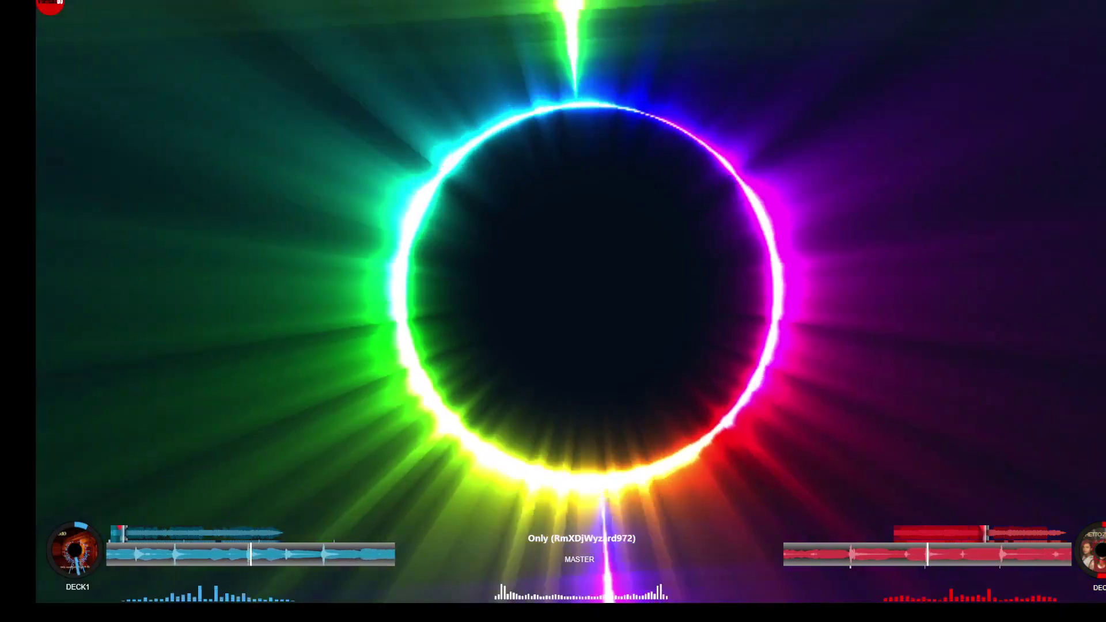
double_click(586, 318)
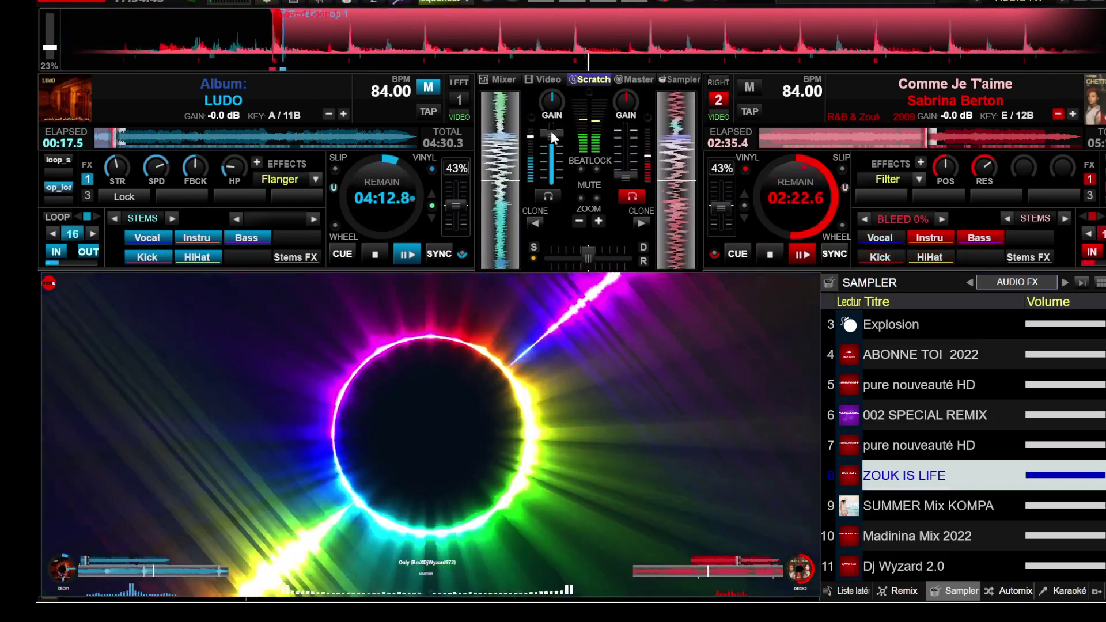
left_click_drag(551, 130, 549, 120)
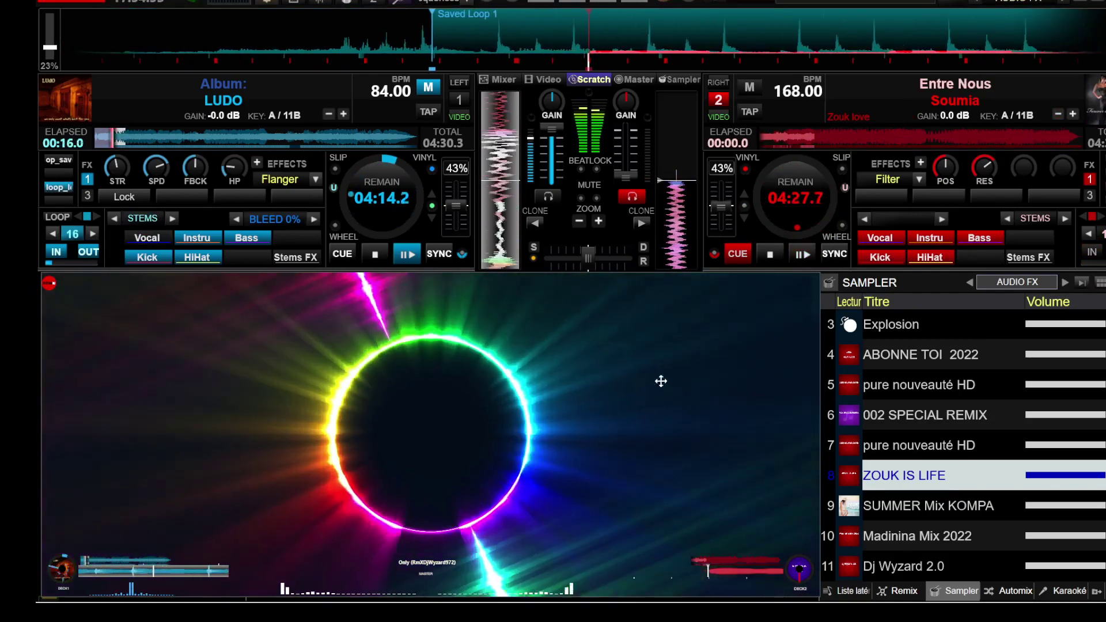
Step: Show the video output full screen briefly and load SHOW ME LOVE onto the right deck
double_click(659, 381)
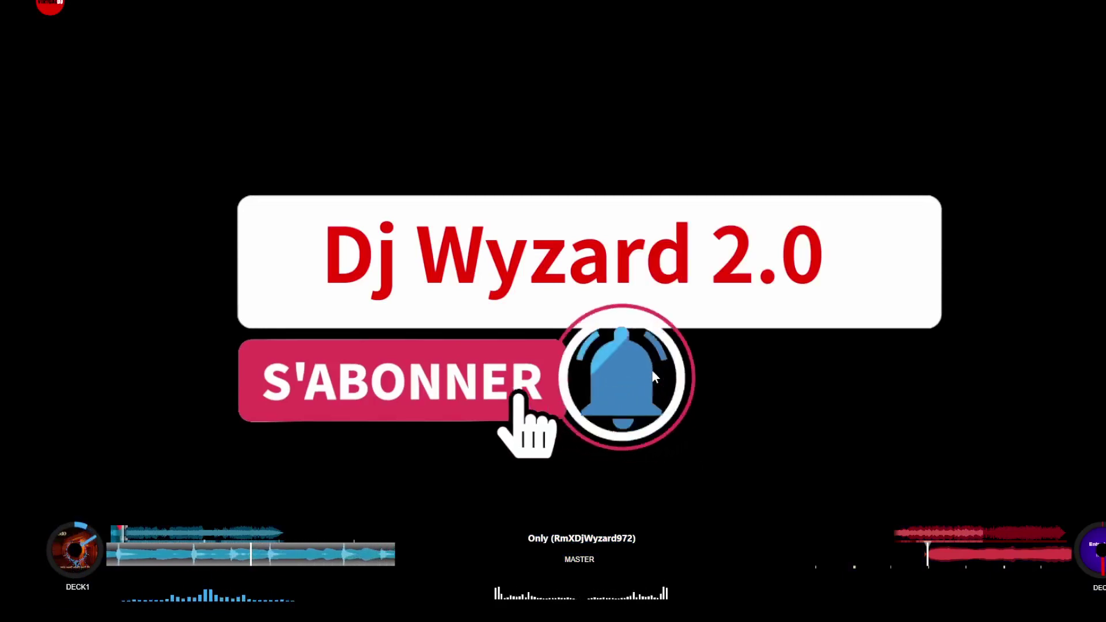
double_click(708, 368)
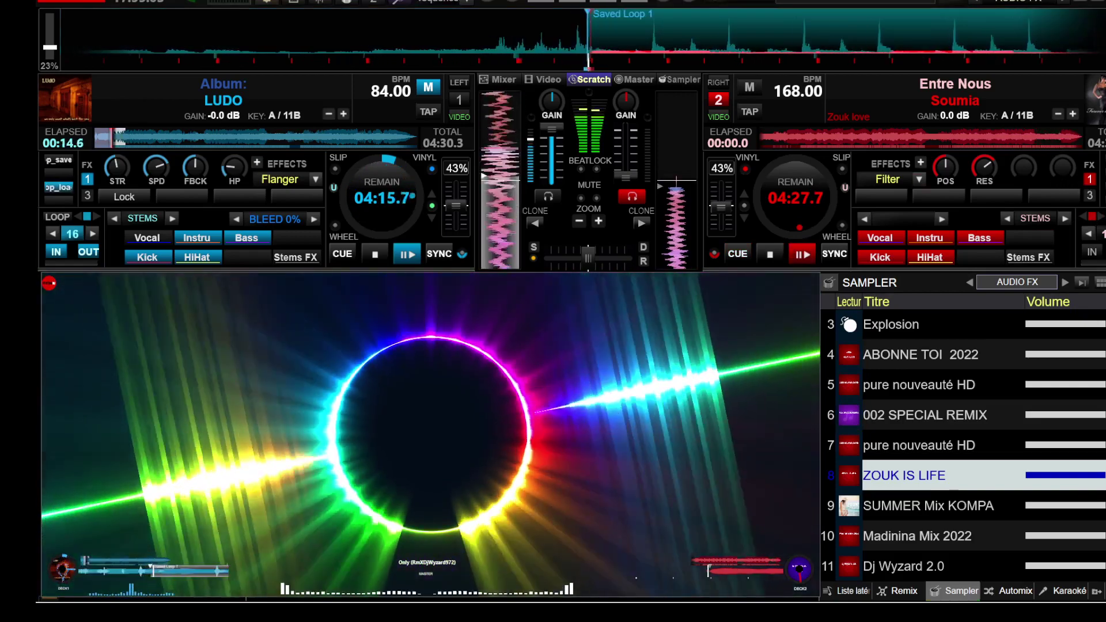
left_click_drag(823, 209, 816, 207)
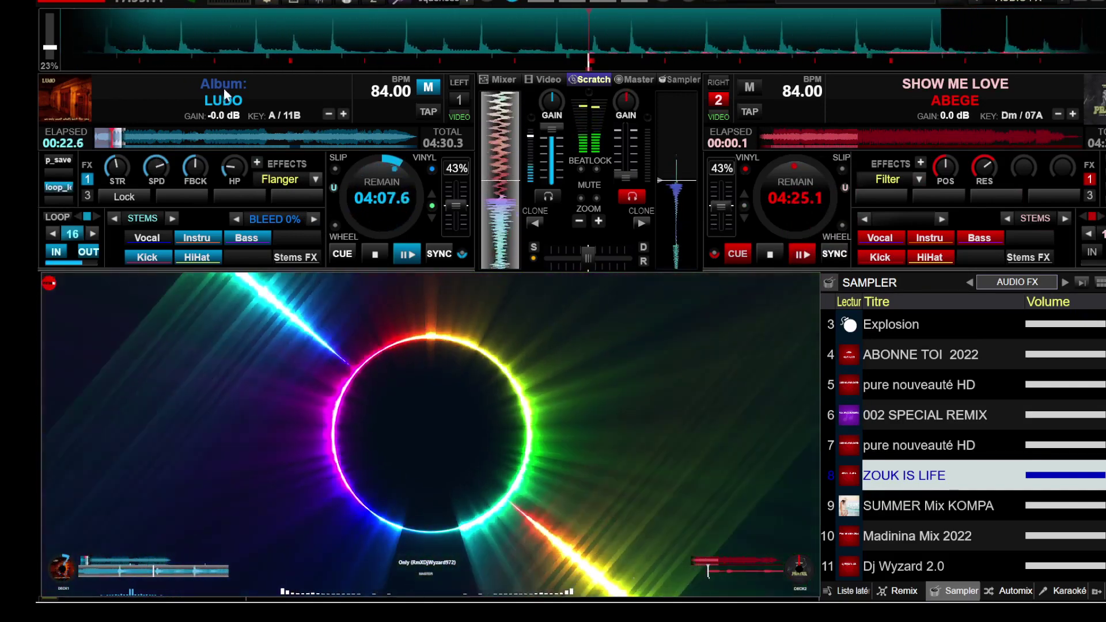
Step: Play Love Magik on the right deck and briefly show the video output full screen
key("space")
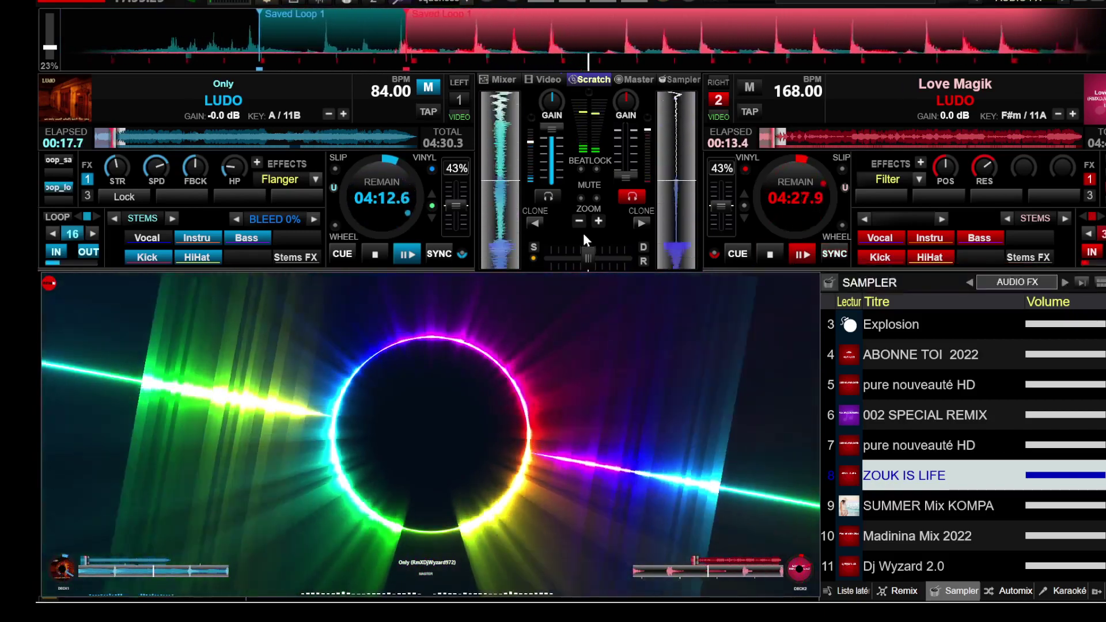
double_click(571, 329)
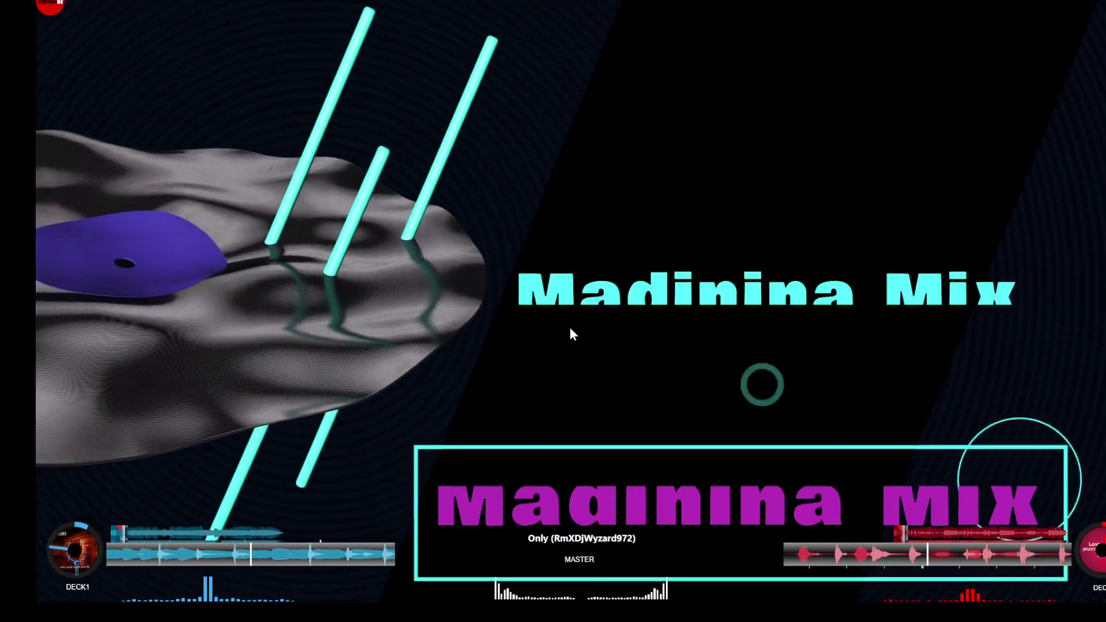
double_click(566, 327)
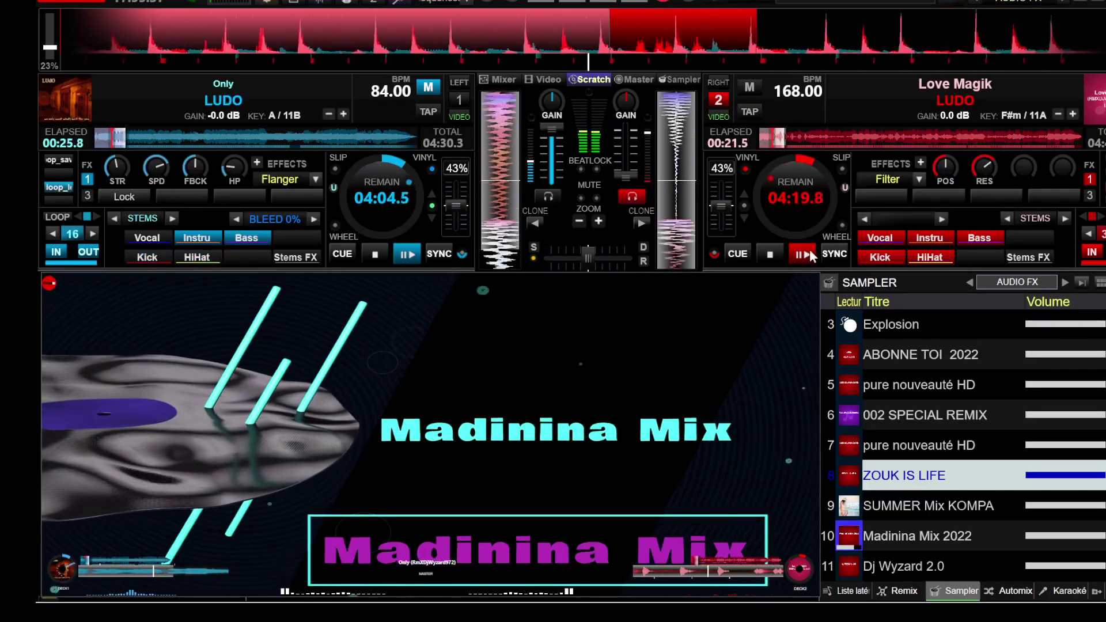
Step: Raise the right deck's volume for Love Magik and slightly lower the left deck, with a brief full-screen view of the video output
left_click_drag(627, 167, 621, 137)
left_click_drag(548, 126, 551, 142)
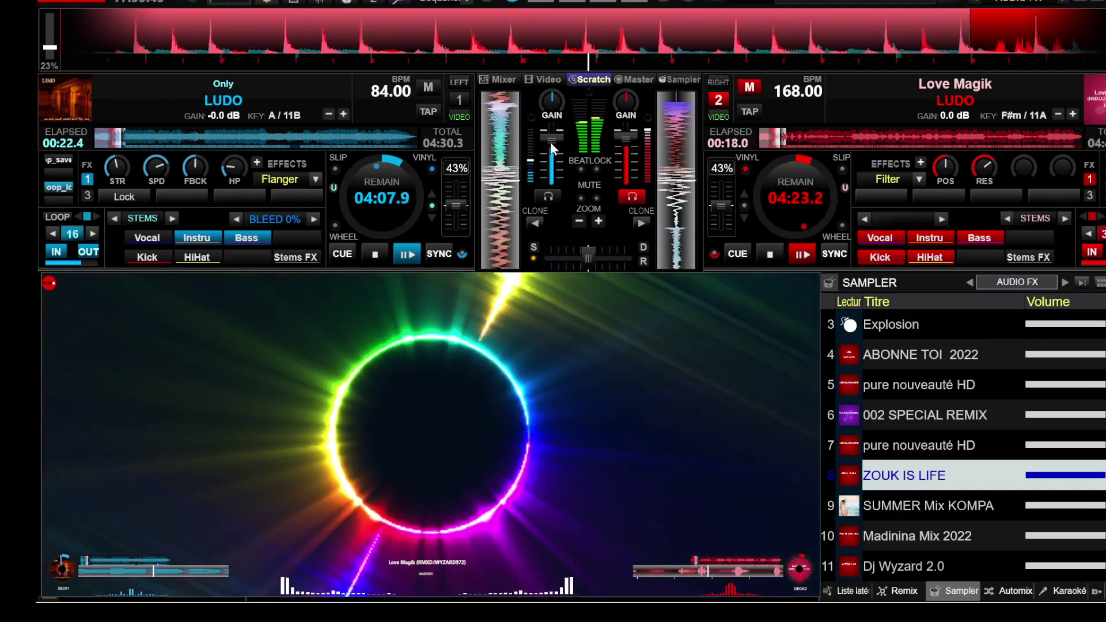
double_click(555, 347)
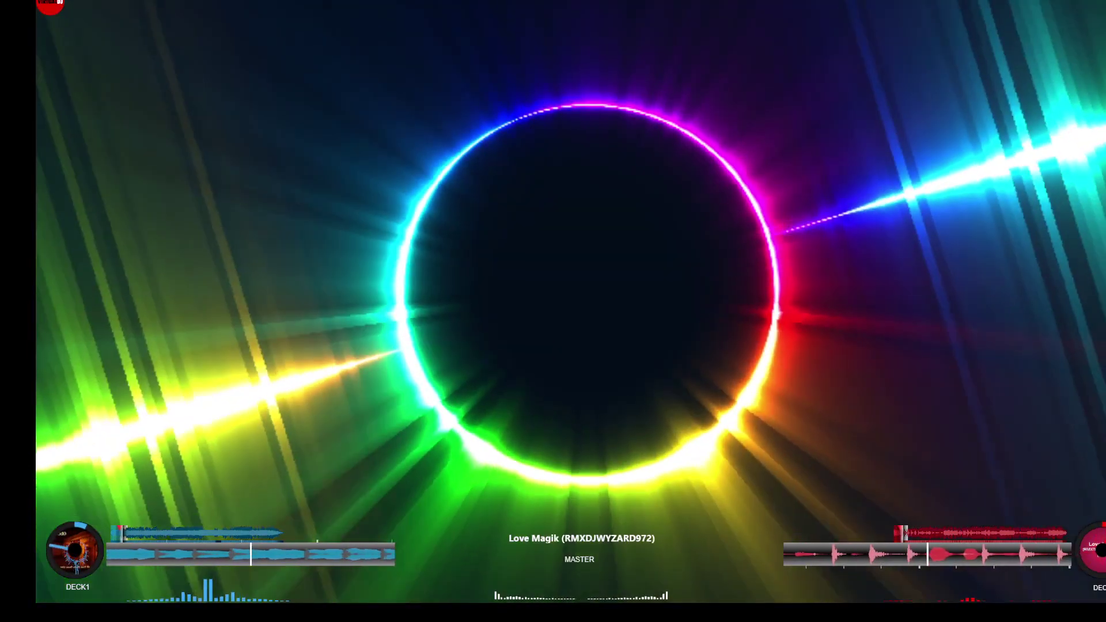
double_click(557, 349)
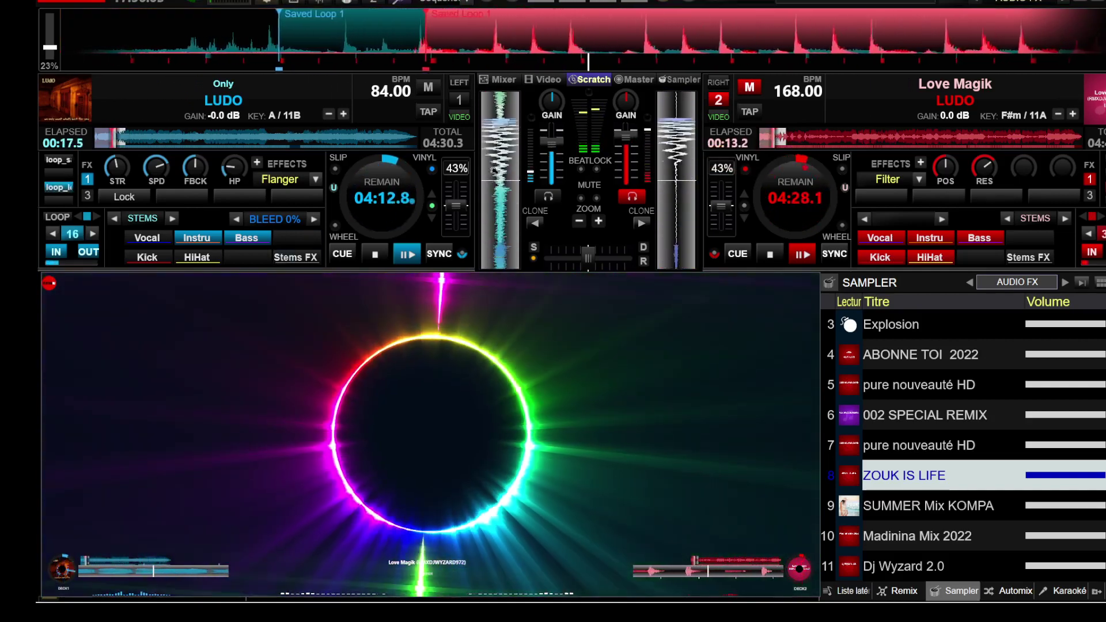
Step: Fade out Only on the left deck, stop it and load DIS LE MOI in its place
left_click_drag(559, 148, 553, 182)
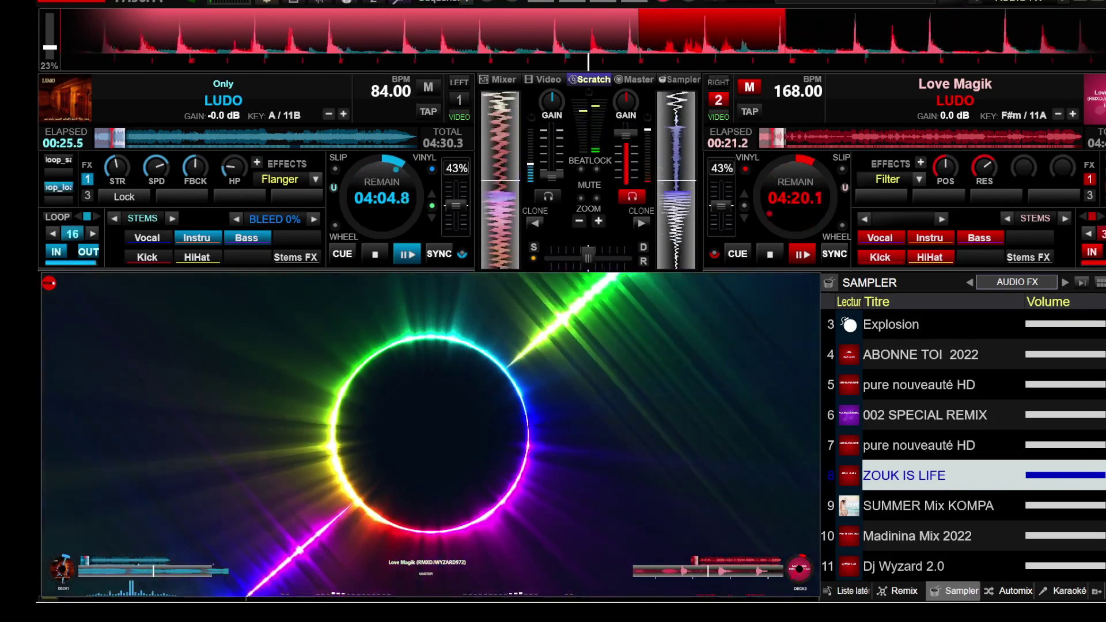
left_click(356, 253)
left_click_drag(358, 250, 358, 251)
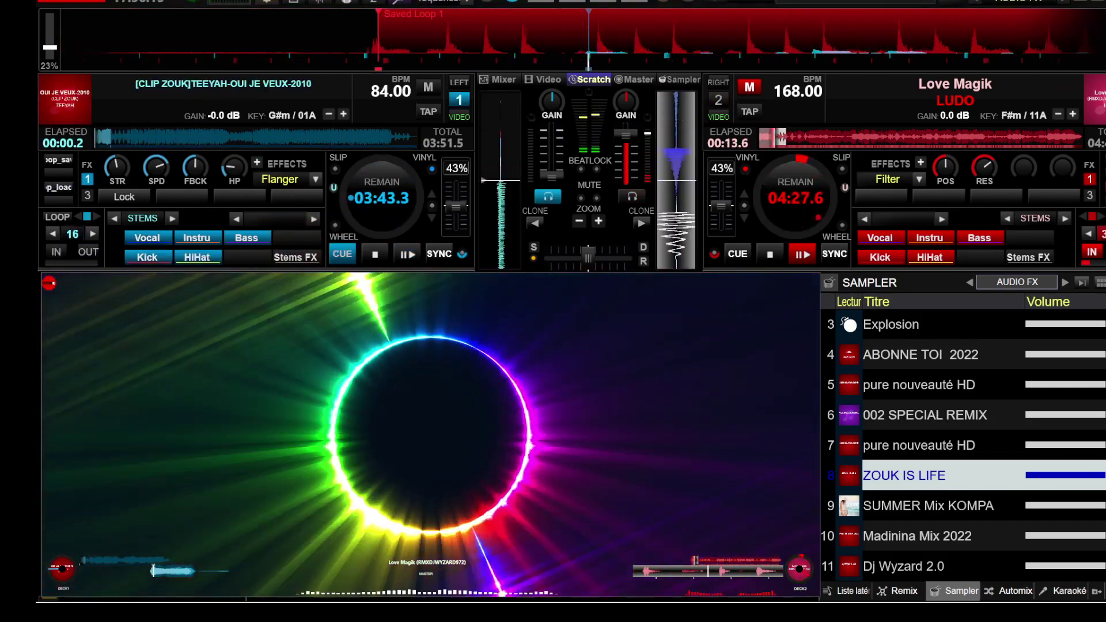
left_click_drag(386, 224, 386, 224)
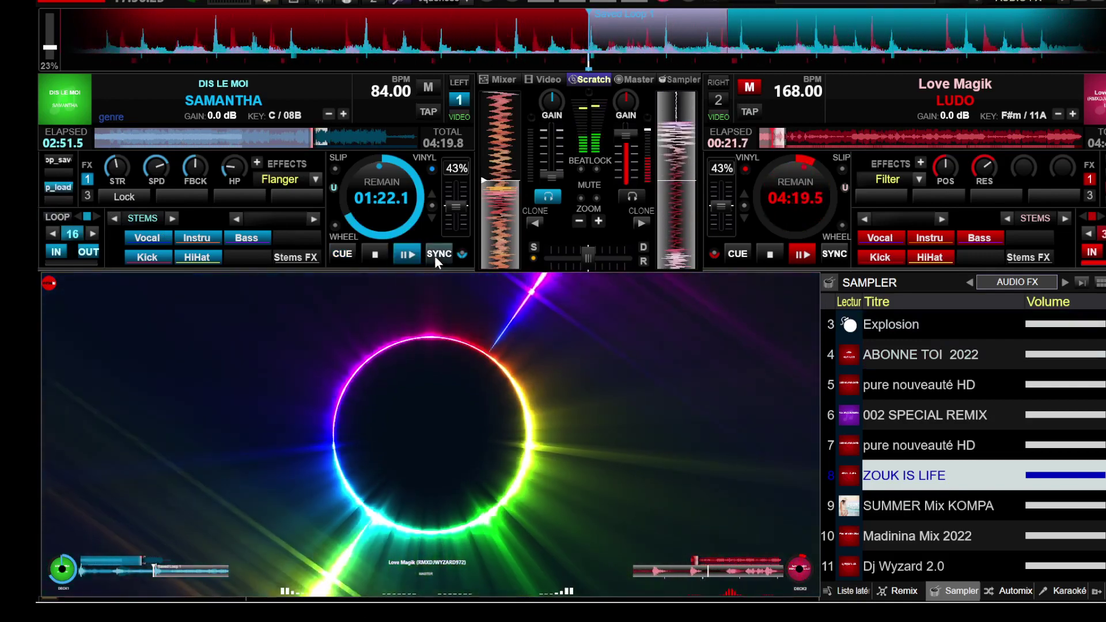
Step: Sync DIS LE MOI to the right deck, return it to its start and load its saved loop
left_click(434, 257)
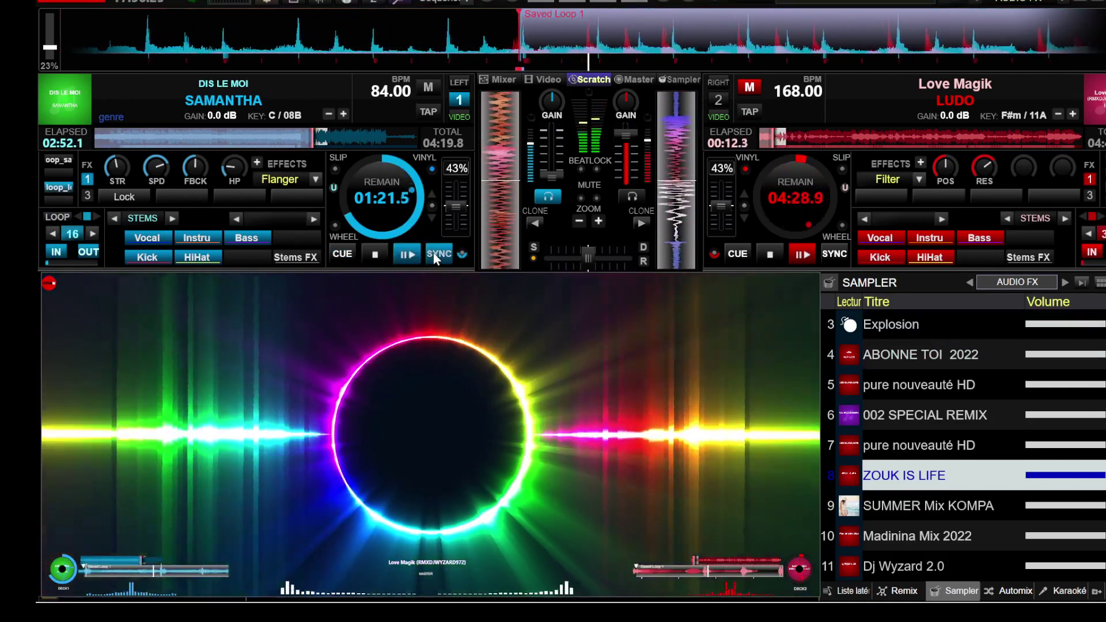
left_click(372, 254)
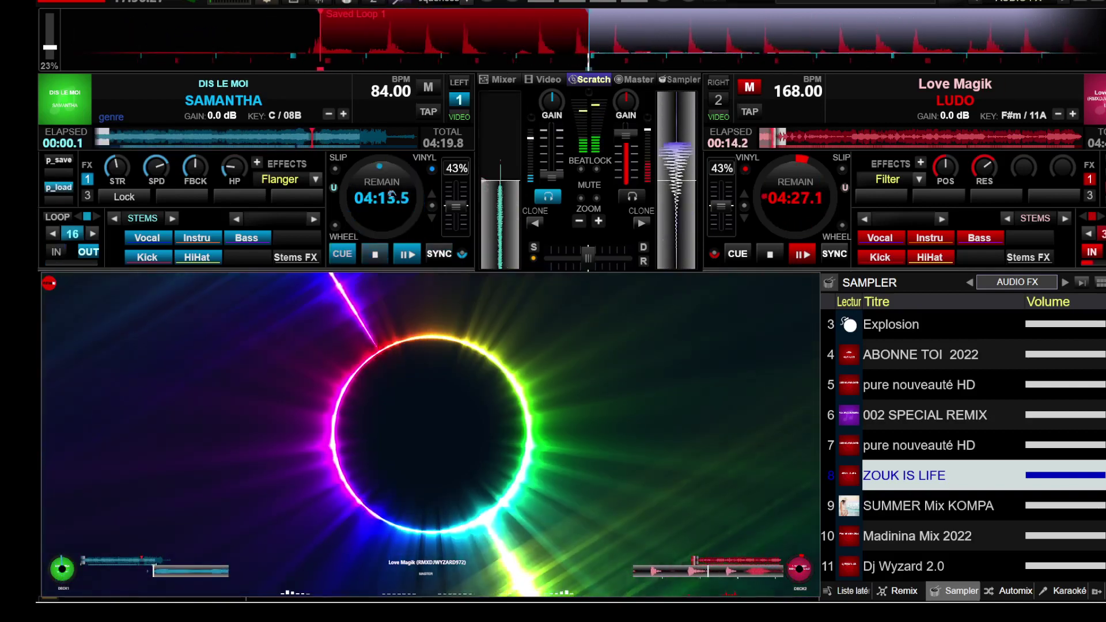
left_click(57, 187)
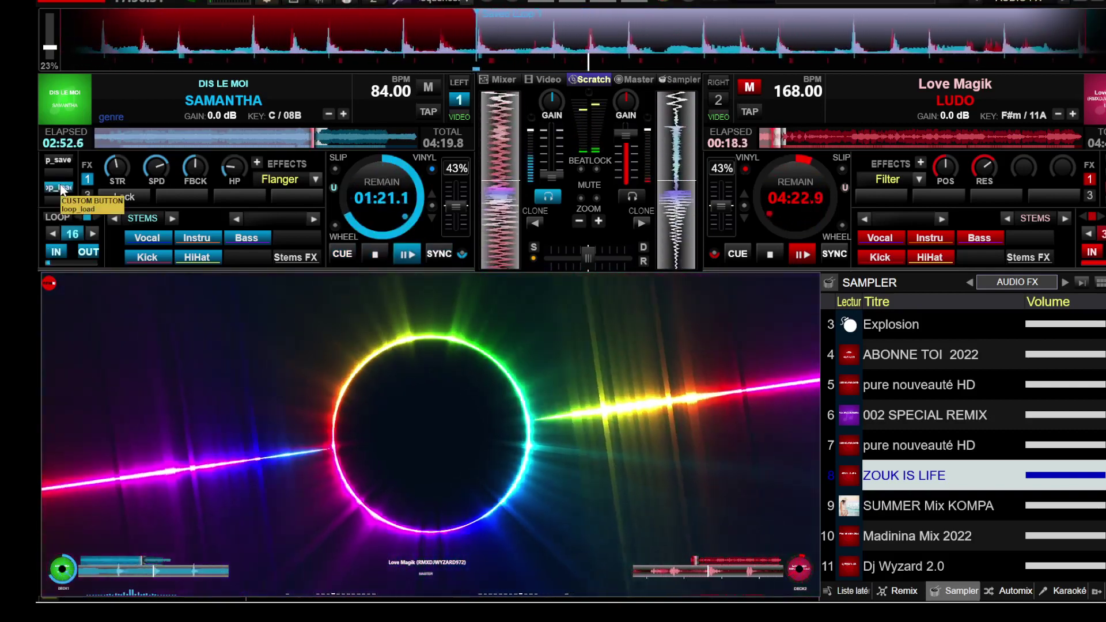
Step: Fade from Love Magik to DIS LE MOI with the right deck's vocal and kick stems muted, and stop Love Magik
left_click(880, 257)
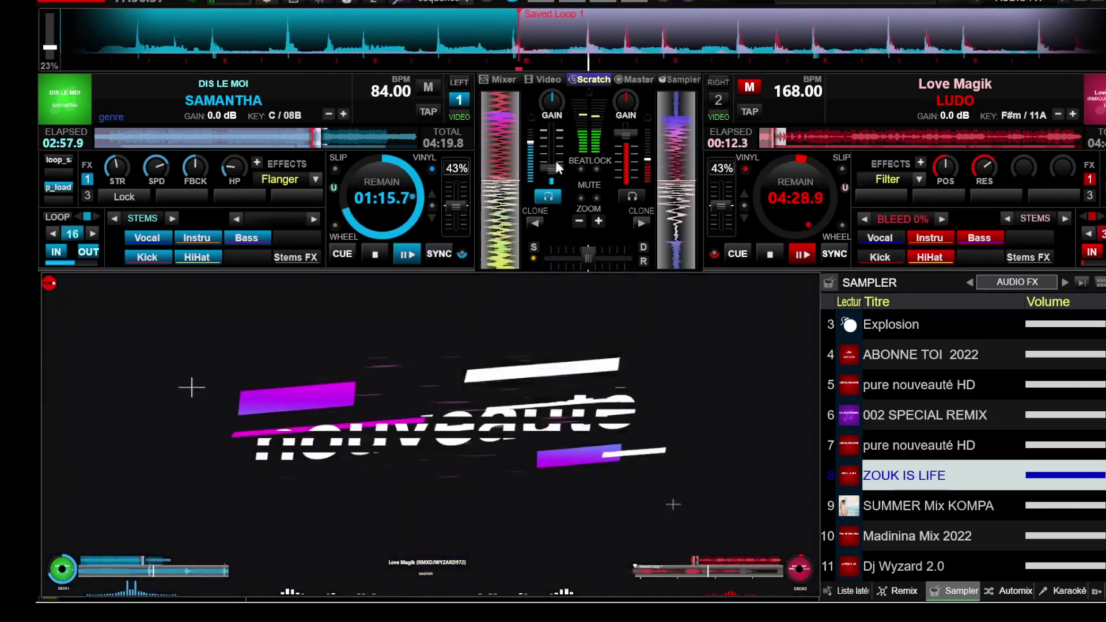
left_click_drag(557, 163, 552, 130)
left_click_drag(624, 134, 625, 173)
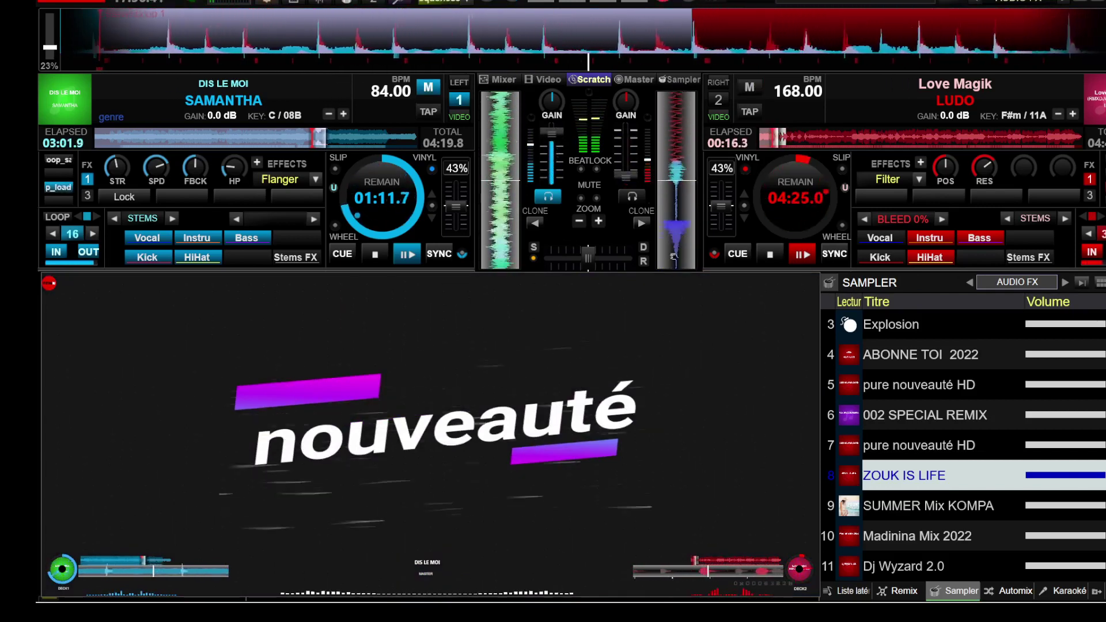
left_click(770, 255)
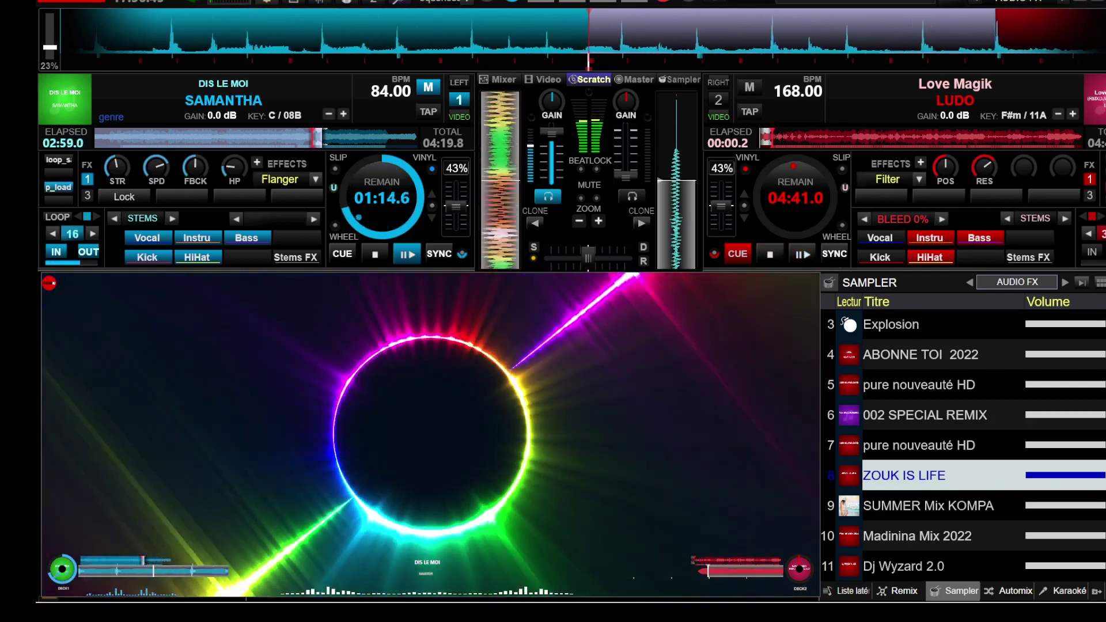
Step: Load Tu es mon soleil onto the right deck and briefly show the video output full screen
left_click_drag(1105, 222, 778, 222)
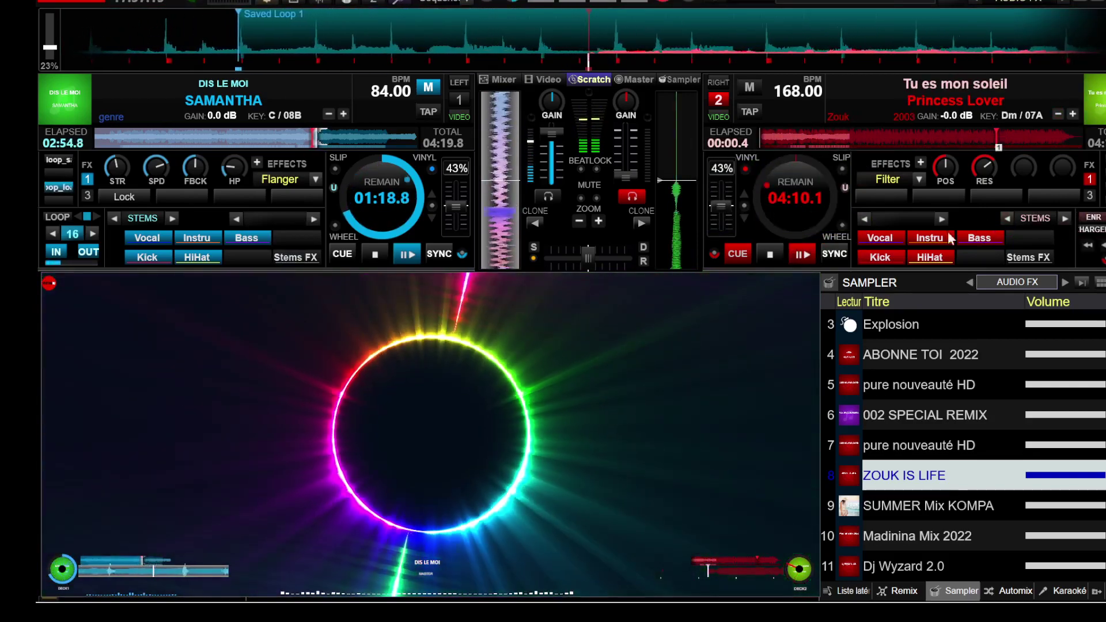
double_click(423, 378)
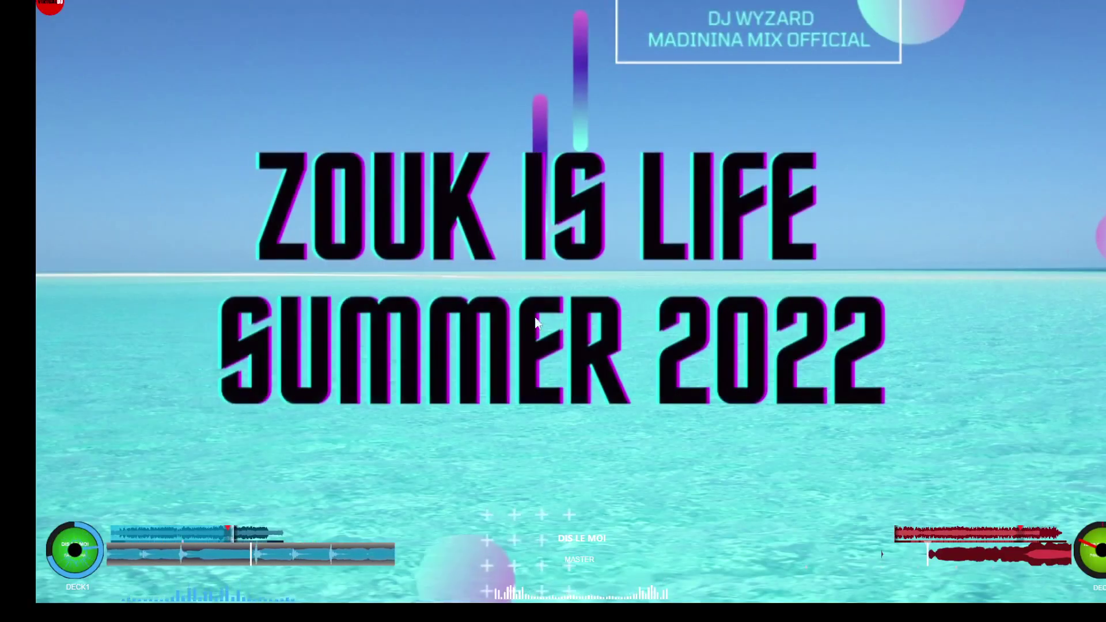
double_click(561, 279)
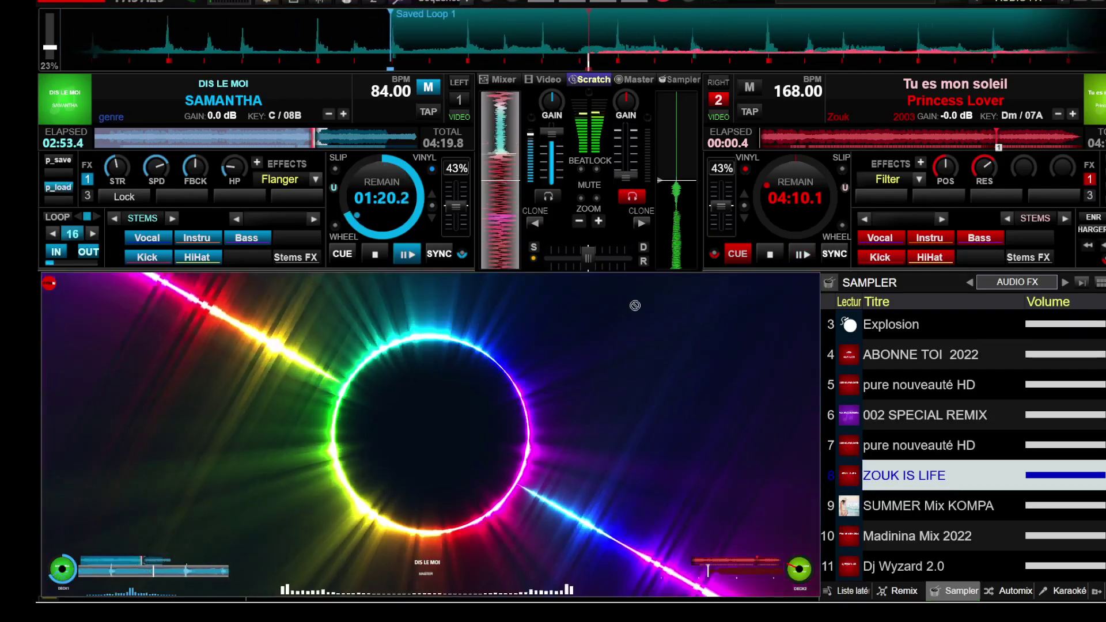
Step: Load Tu le sais onto the right deck and play it from Cue 1
left_click_drag(918, 178, 800, 194)
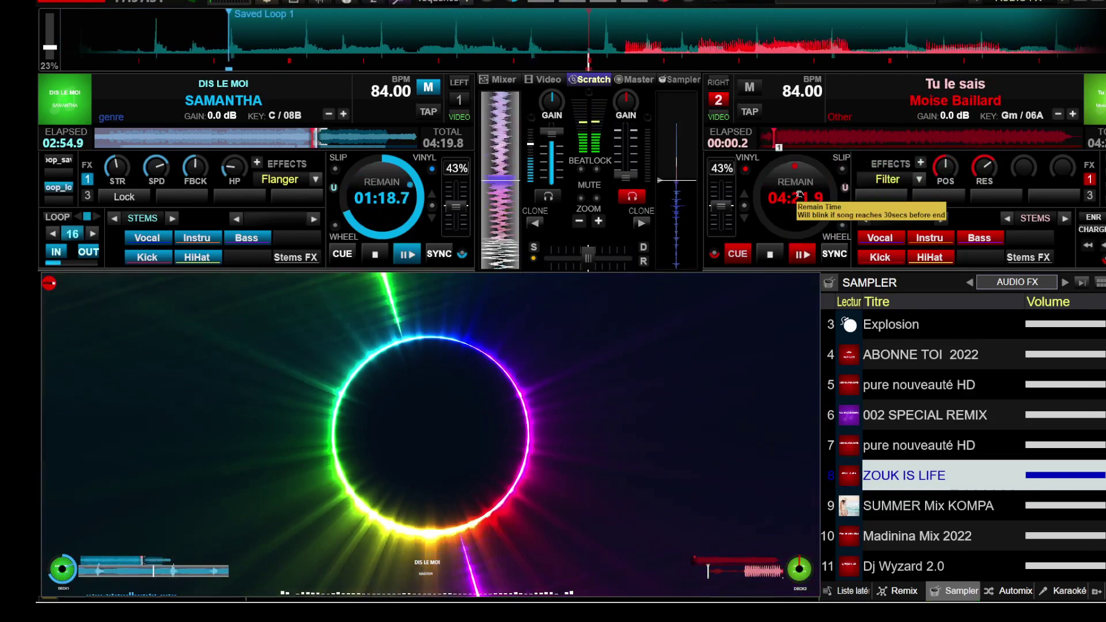
left_click(773, 136)
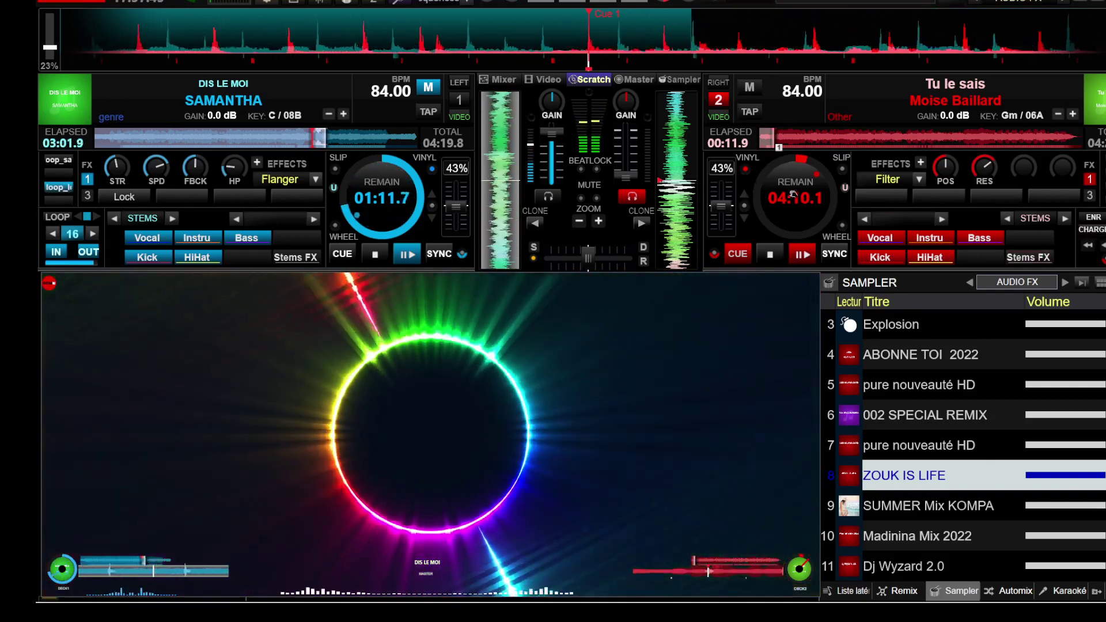
key("space")
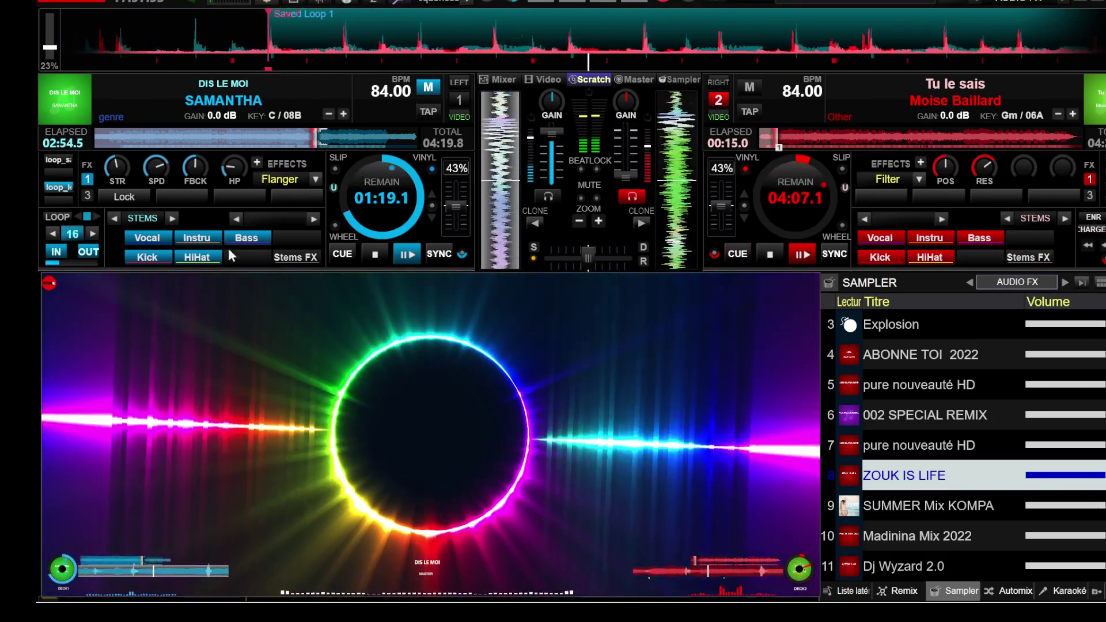
Step: Mute the vocal, kick and HiHat stems of DIS LE MOI and fade its deck out while bringing Tu le sais to full volume
left_click(157, 242)
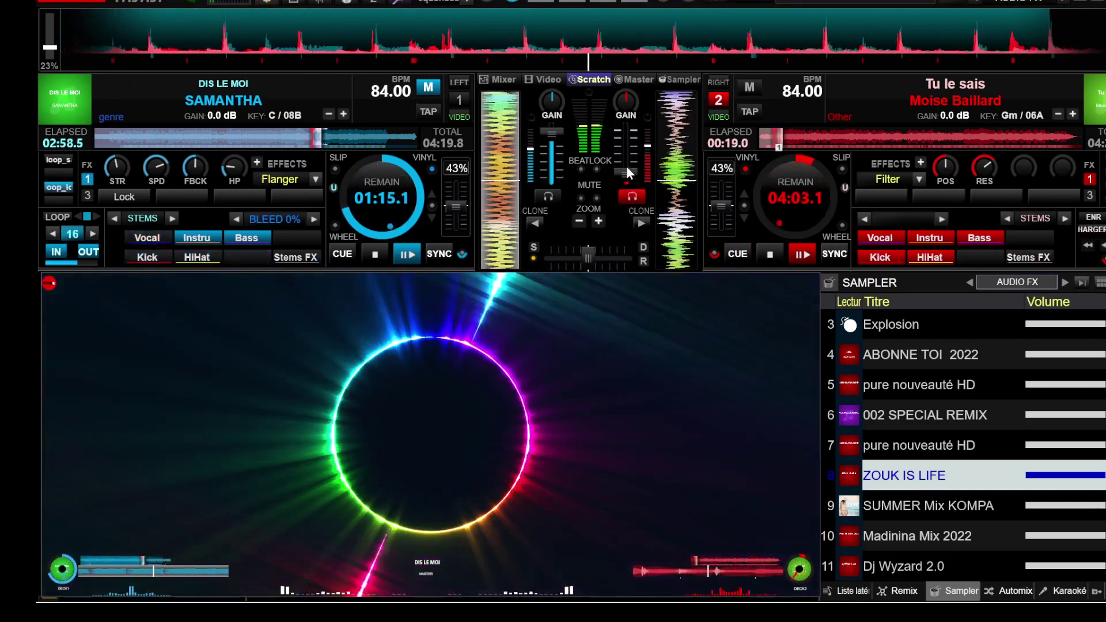
left_click_drag(627, 166, 618, 123)
left_click_drag(551, 131, 549, 178)
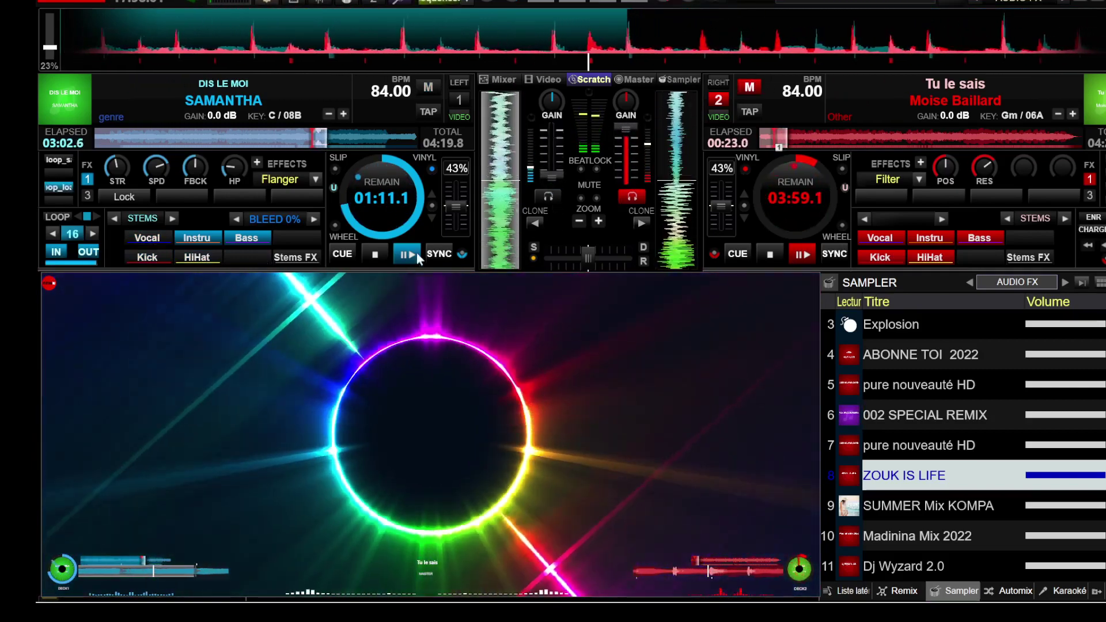
Step: Stop DIS LE MOI on the left deck and briefly show the video output full screen
left_click(375, 254)
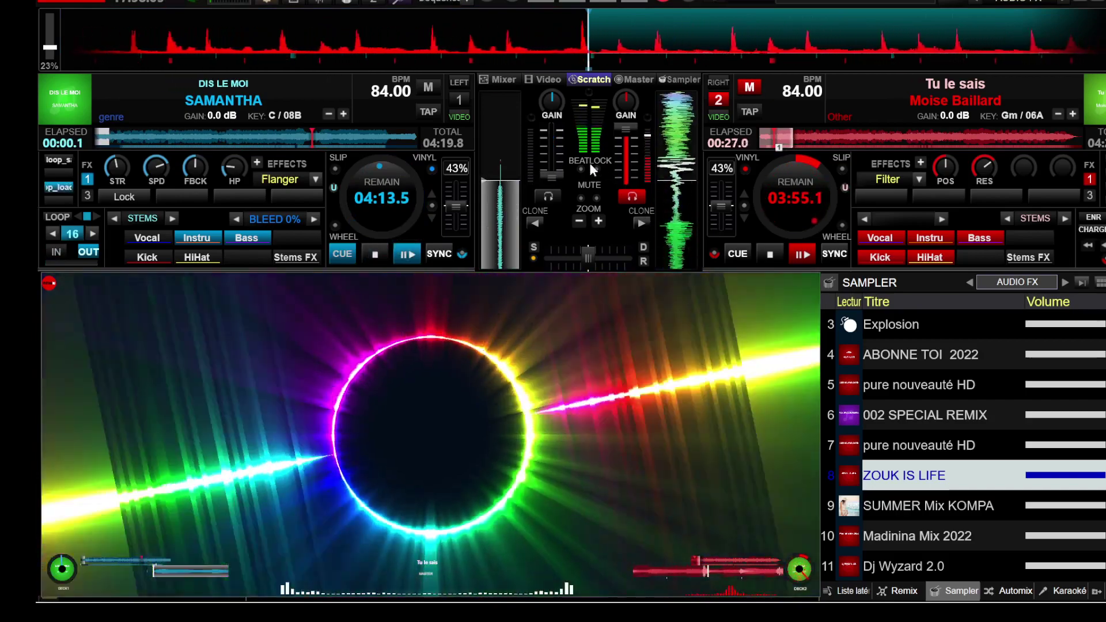
double_click(588, 382)
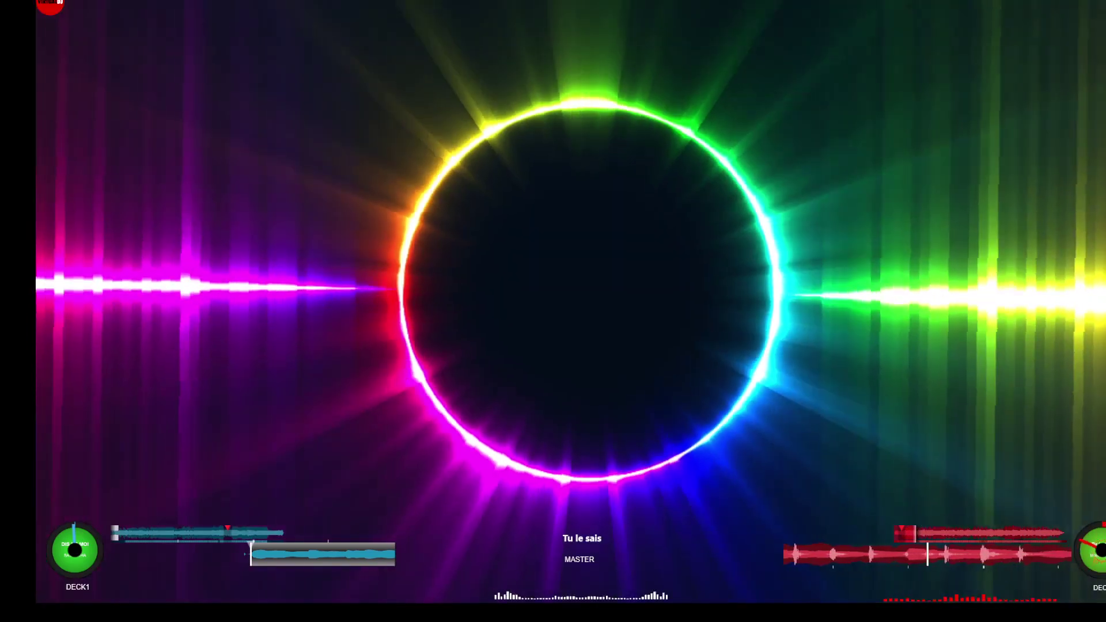
double_click(585, 373)
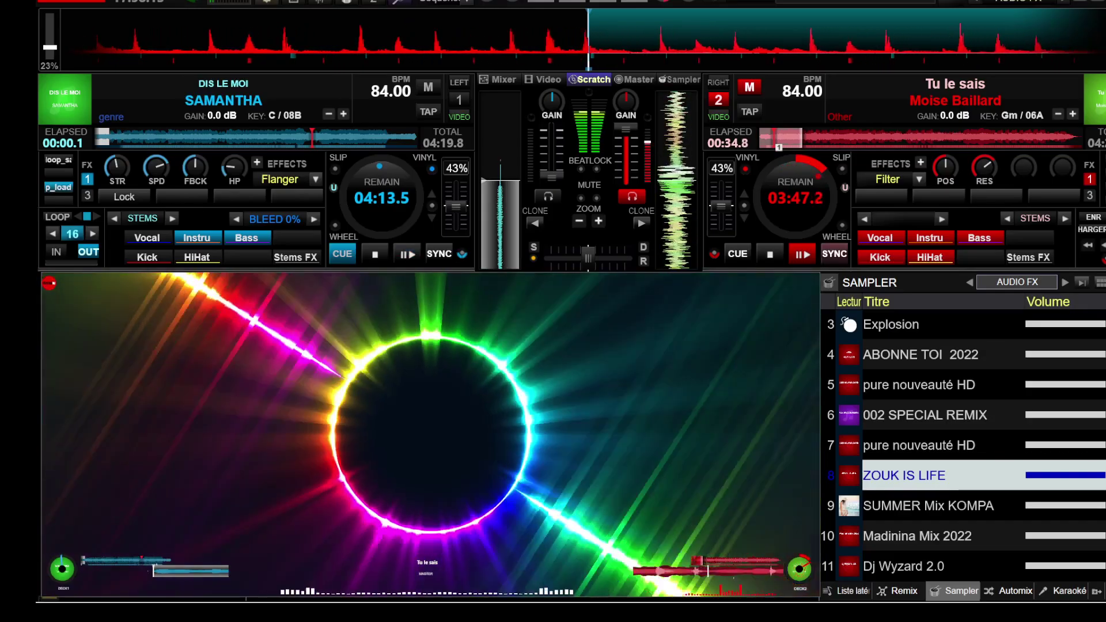
Step: Audition You're My Baby Girl, Tarraxa 100Limites, Entre Nous and SHOW ME LOVE on the left deck
left_click_drag(292, 262, 377, 208)
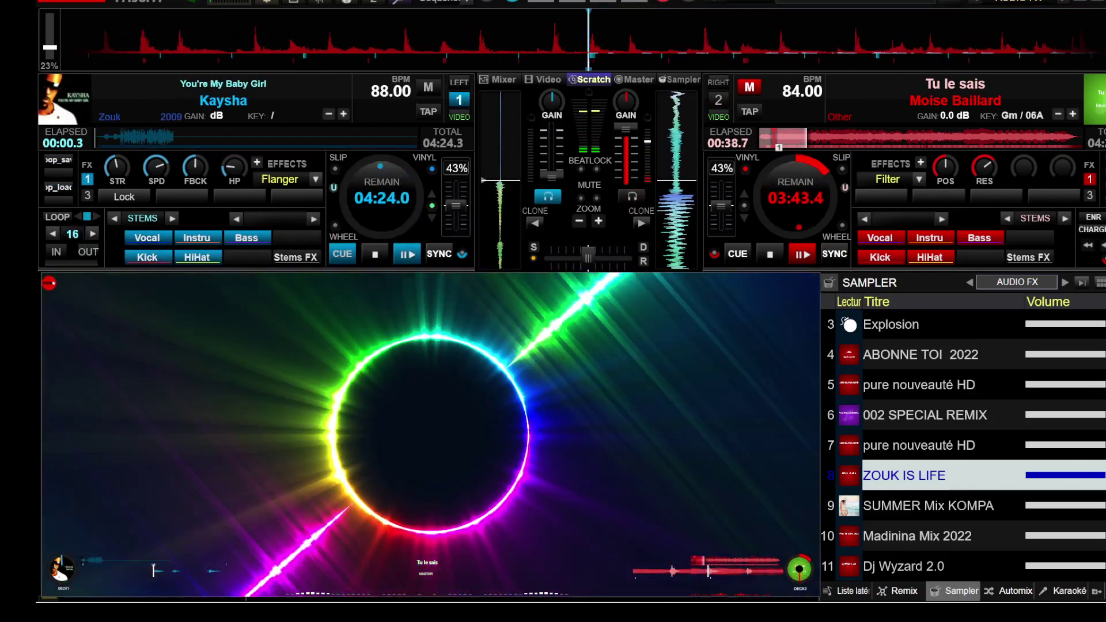
left_click_drag(309, 285, 377, 226)
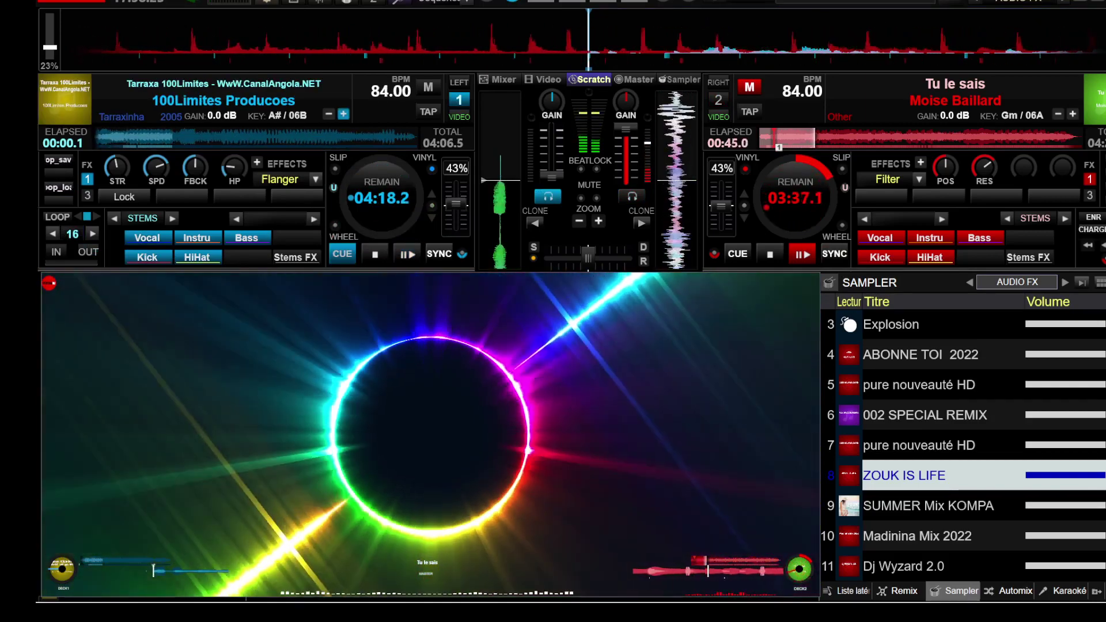
left_click_drag(309, 284, 358, 225)
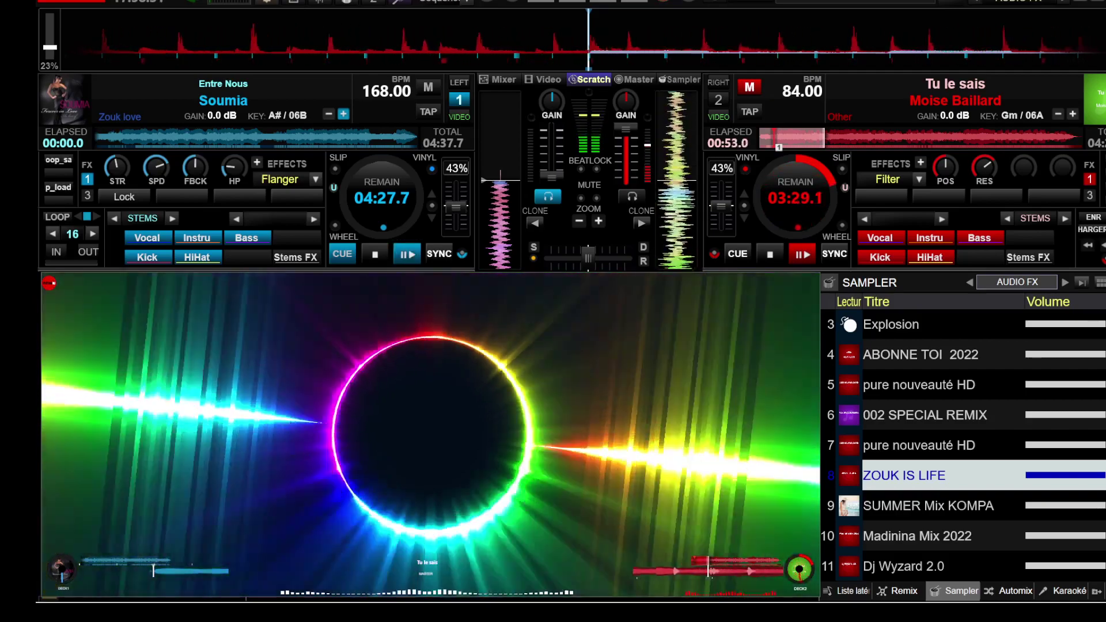
left_click_drag(385, 217, 385, 216)
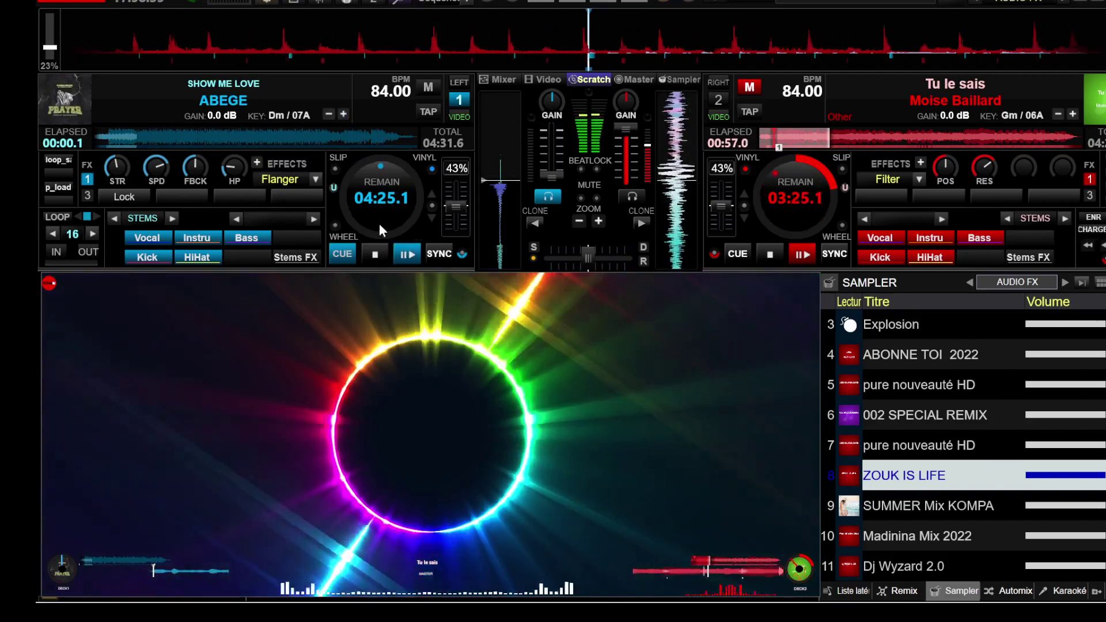
Step: Play De toi on the left deck from its saved 32-beat loop and sync it to Tu le sais
left_click(60, 190)
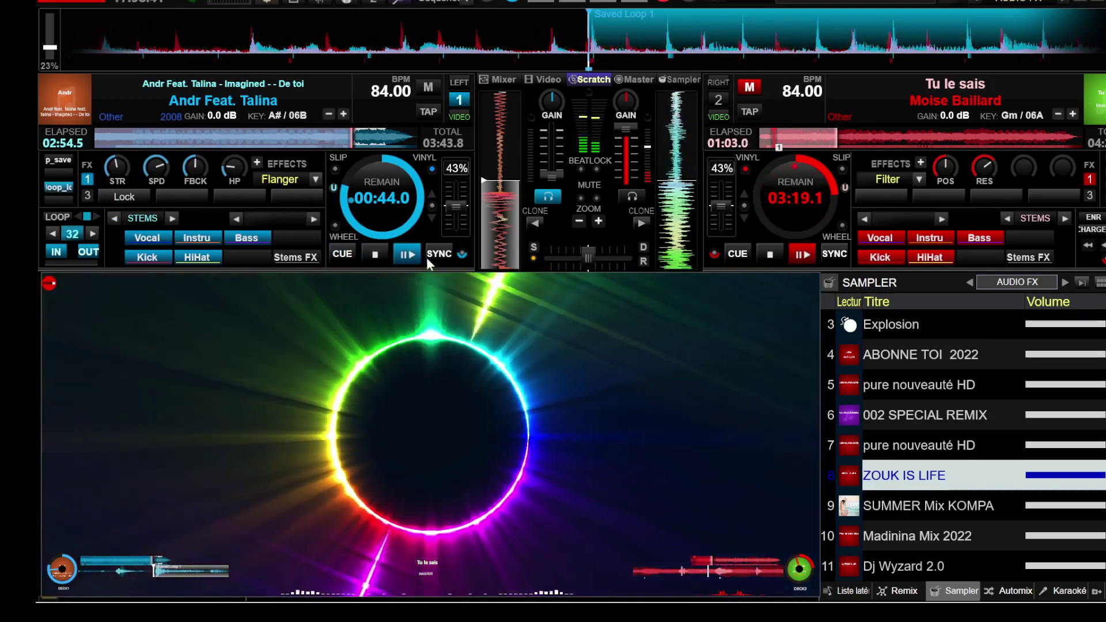
left_click(435, 255)
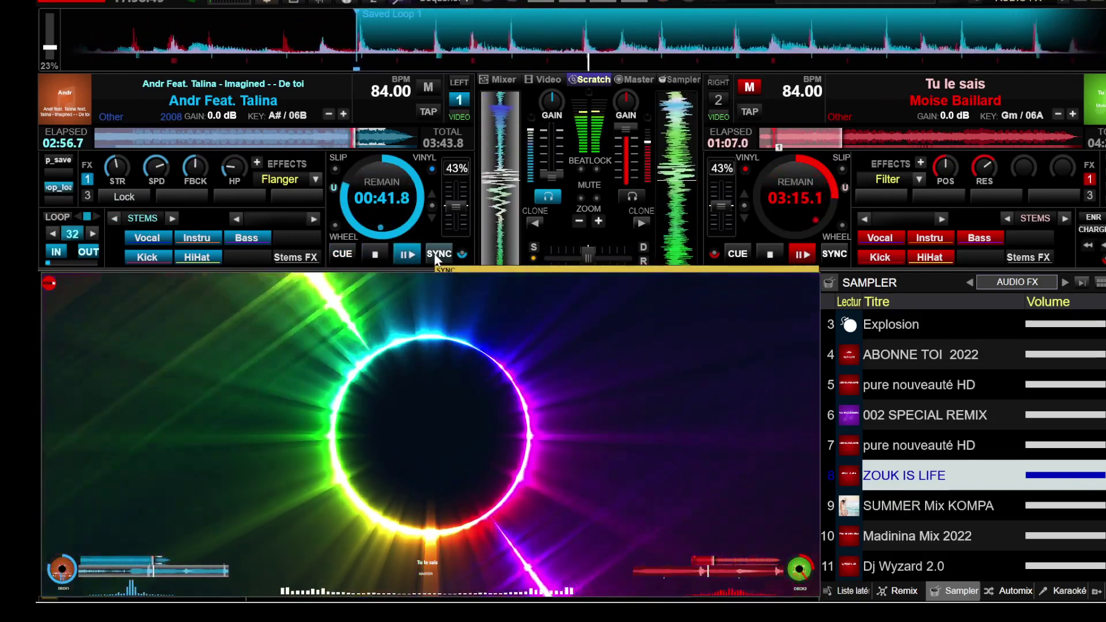
left_click_drag(377, 190, 364, 173)
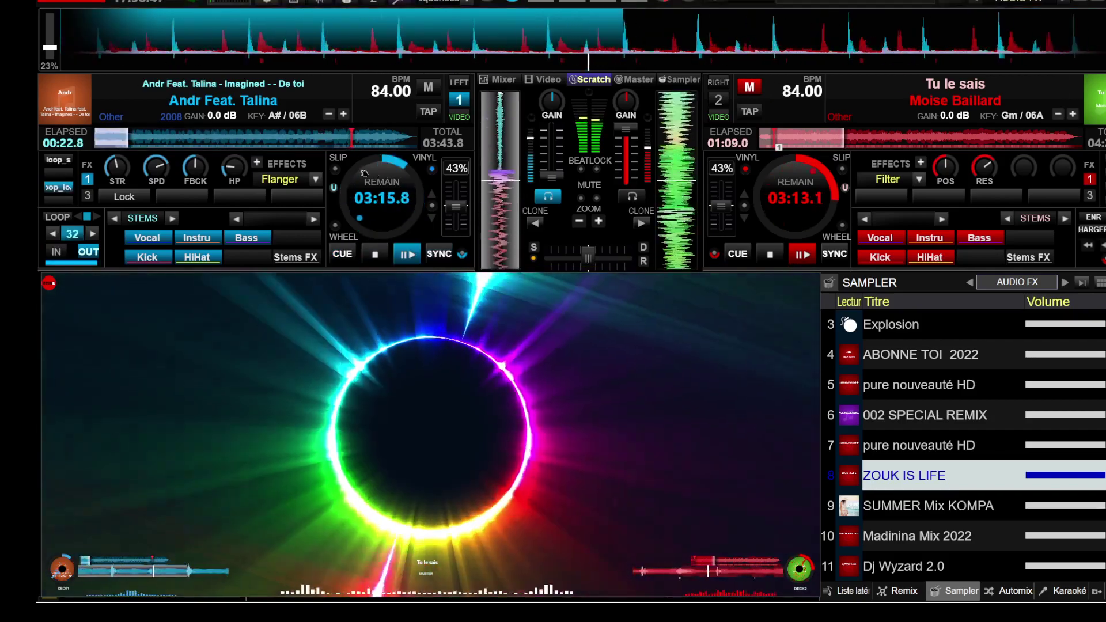
Step: Stop and relaunch De toi's saved loop repeatedly to start it in time with Tu le sais
left_click(59, 188)
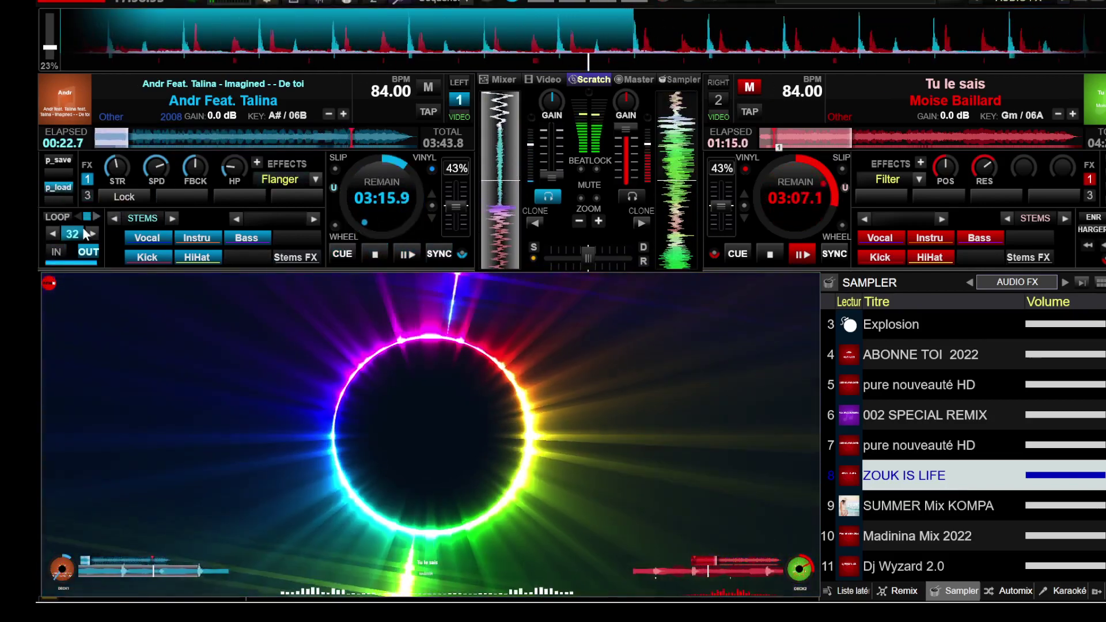
left_click(65, 190)
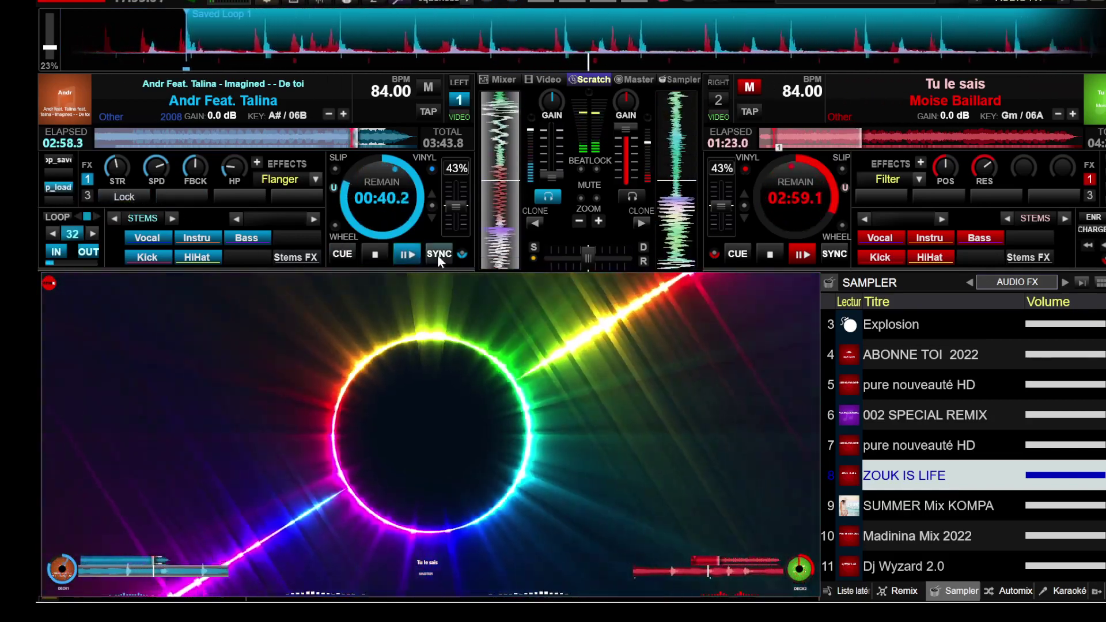
left_click(375, 254)
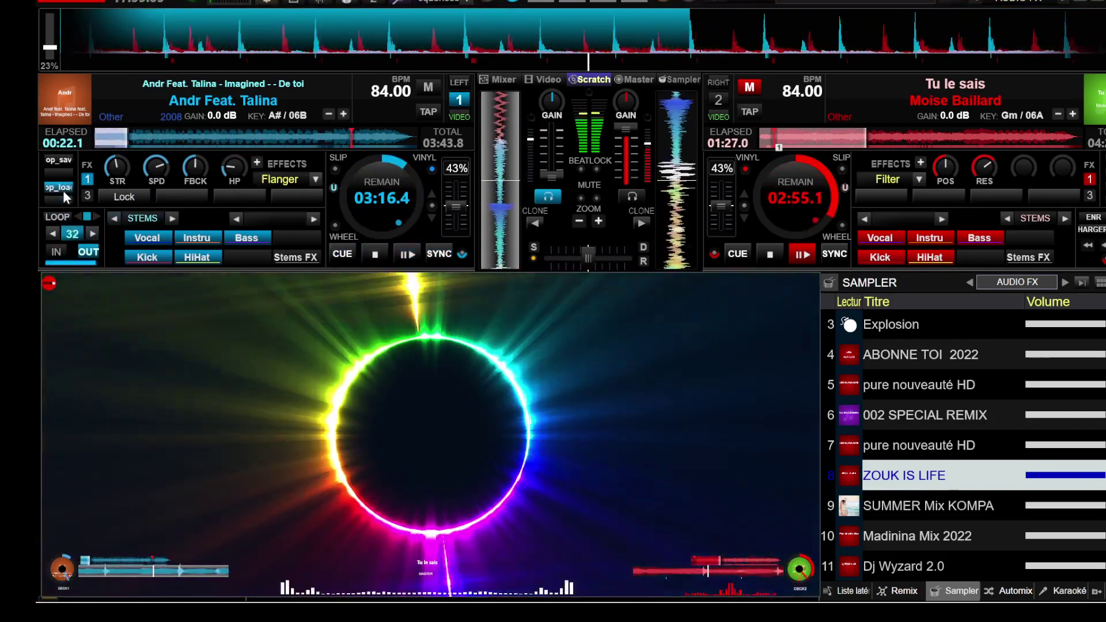
left_click(60, 189)
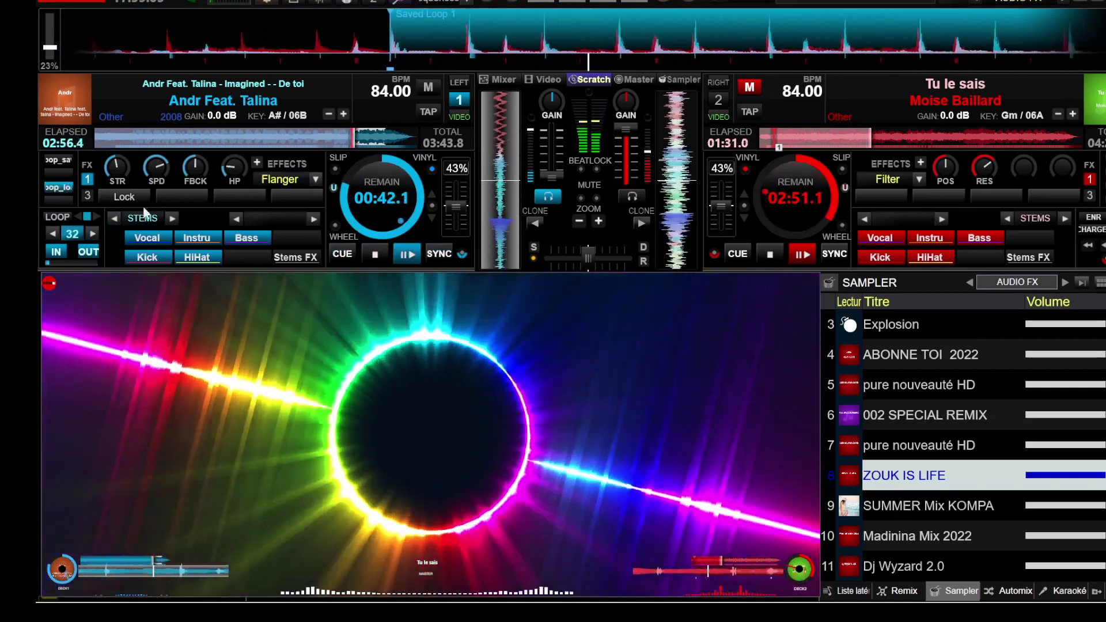
left_click(67, 189)
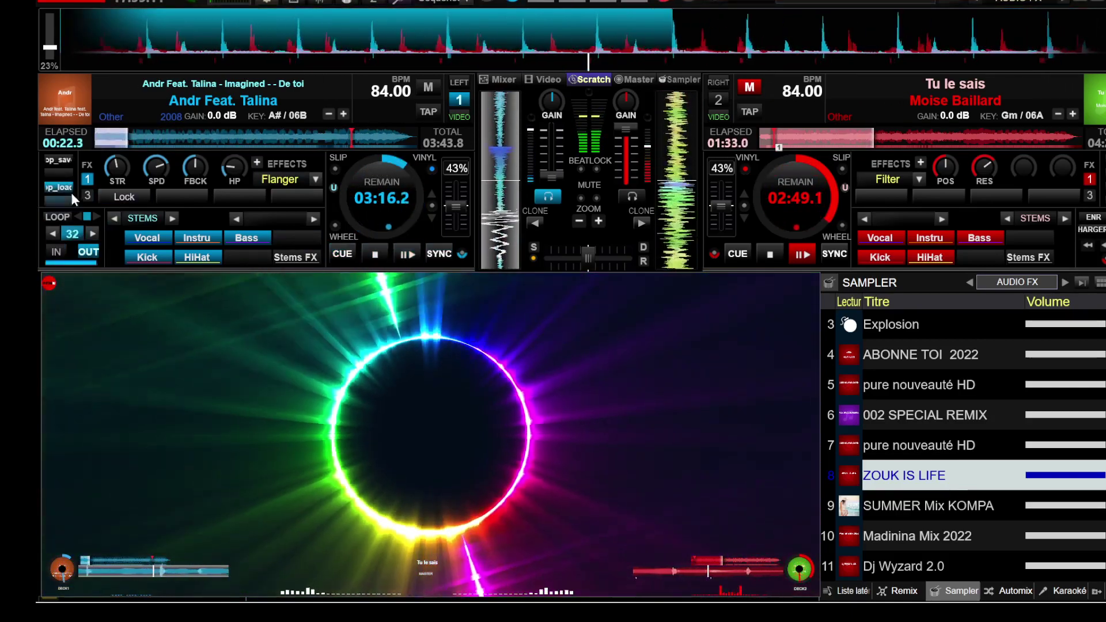
left_click(62, 189)
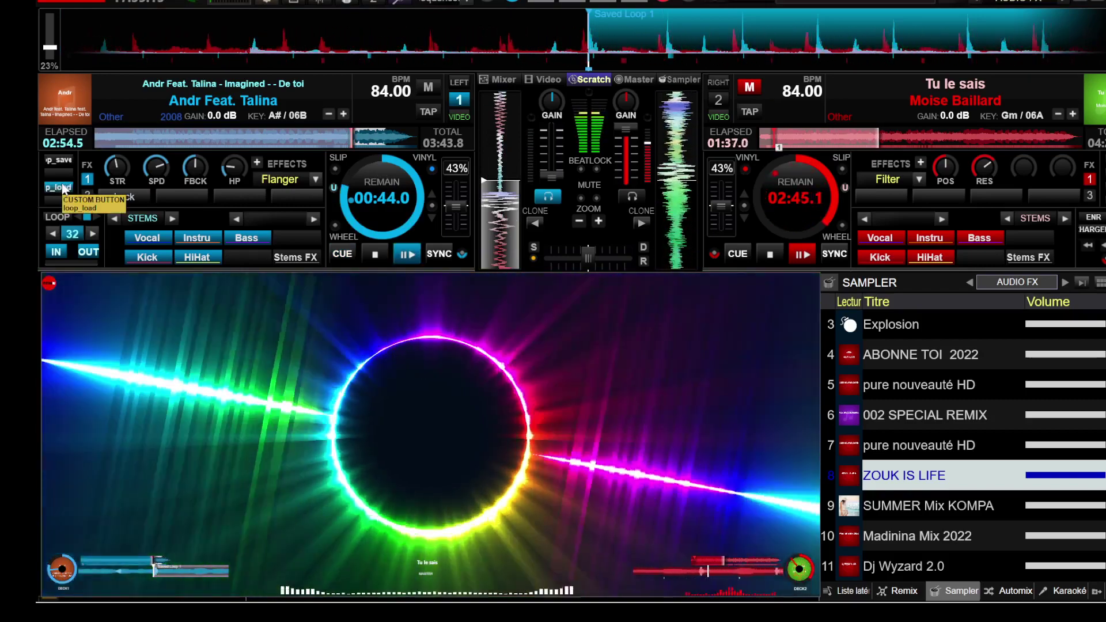
Step: Fade from Tu le sais, with its vocal and kick stems muted, to De toi at full volume, and stop Tu le sais
key("space")
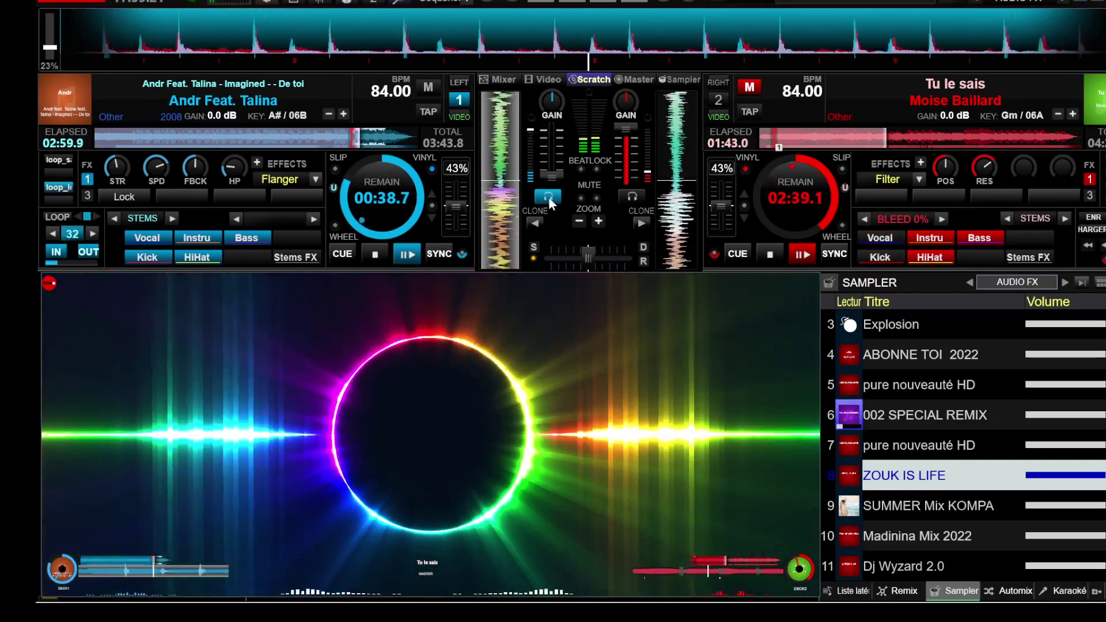
left_click_drag(552, 175, 564, 130)
left_click_drag(632, 146, 635, 170)
left_click(770, 254)
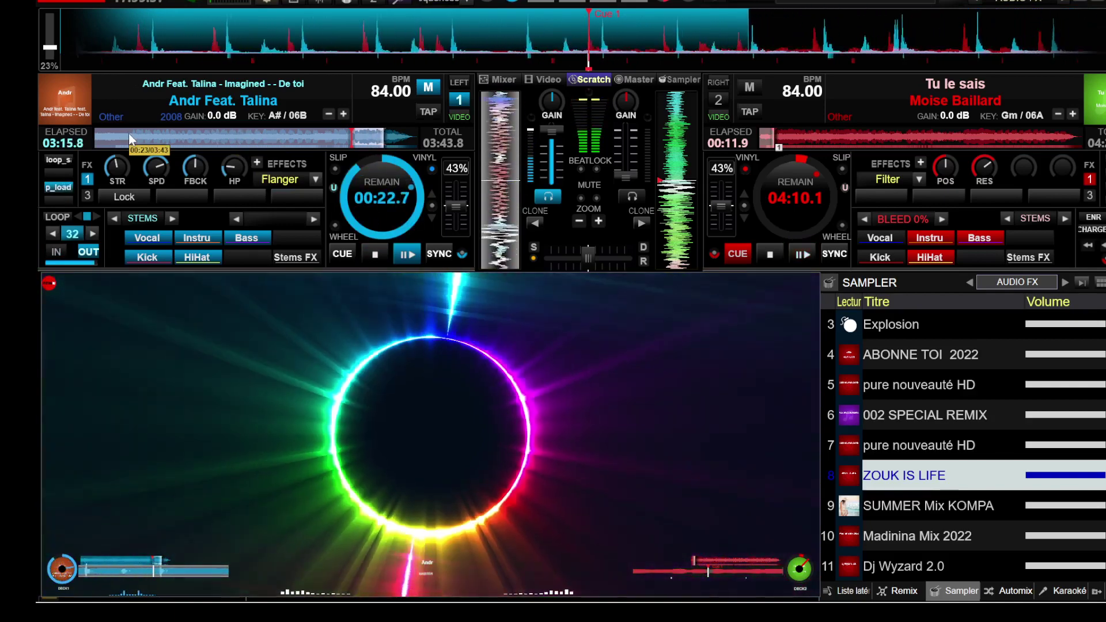
Step: Jump De toi back to about 0:23 and briefly show the video output full screen
left_click(129, 133)
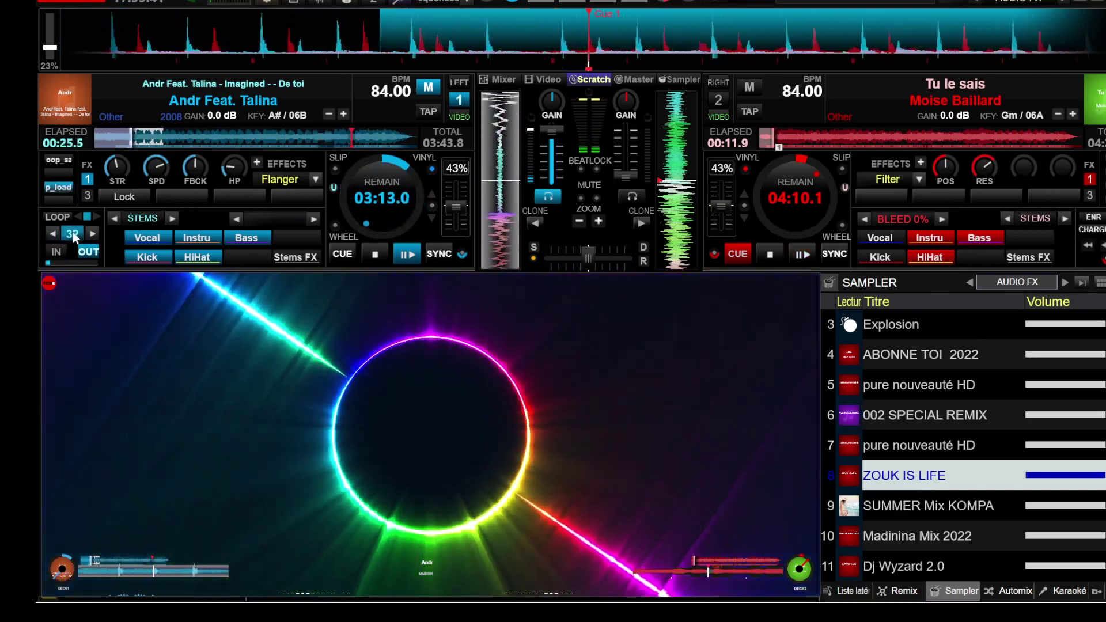
double_click(383, 372)
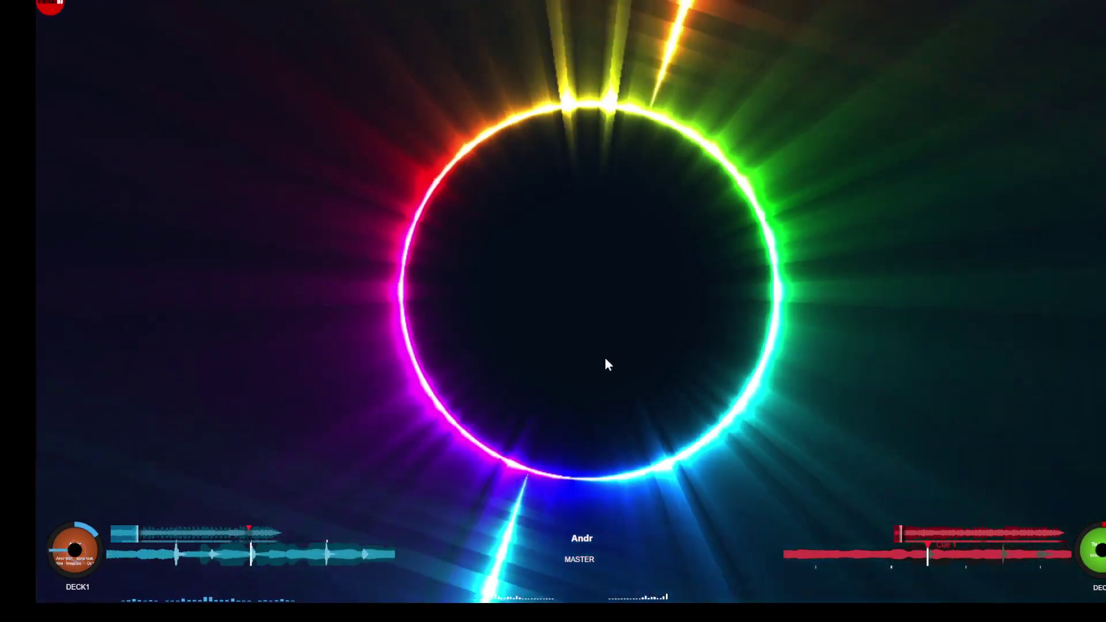
double_click(605, 358)
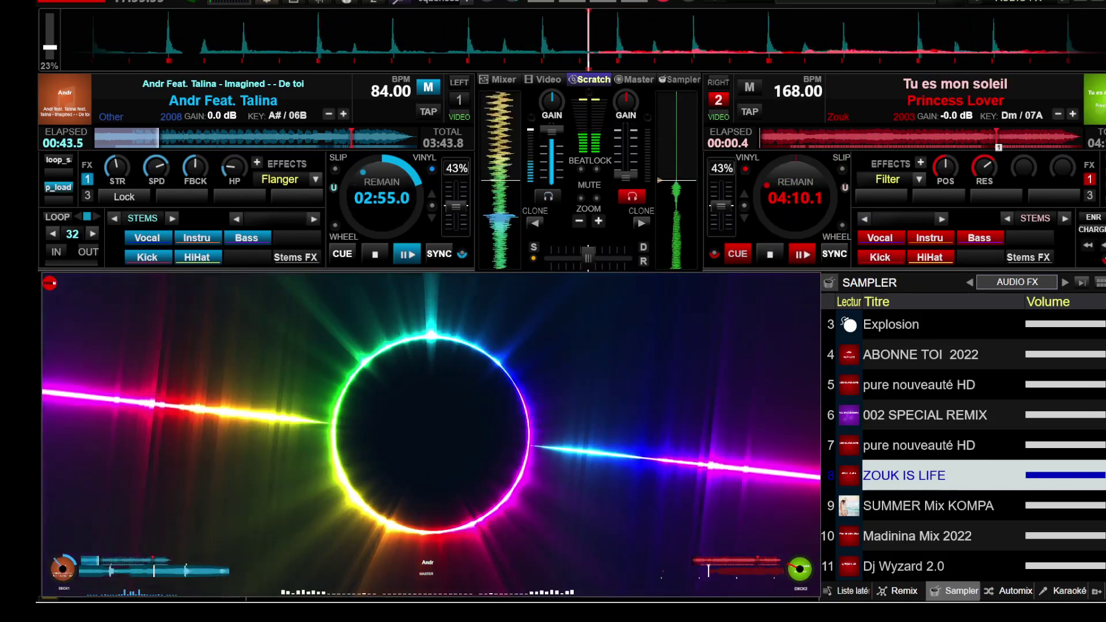
Step: Audition GHETTO ZOUK 4 prendre une pause, Je M'en Vais and Reviens-Moi on the right deck
left_click_drag(666, 248, 748, 220)
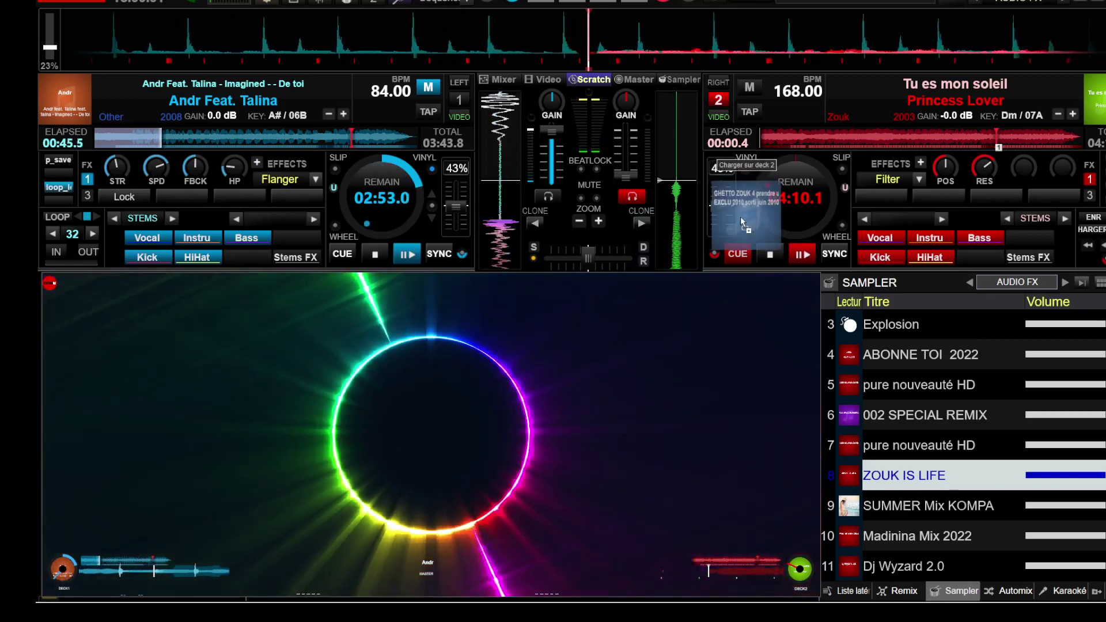
left_click_drag(766, 271, 772, 236)
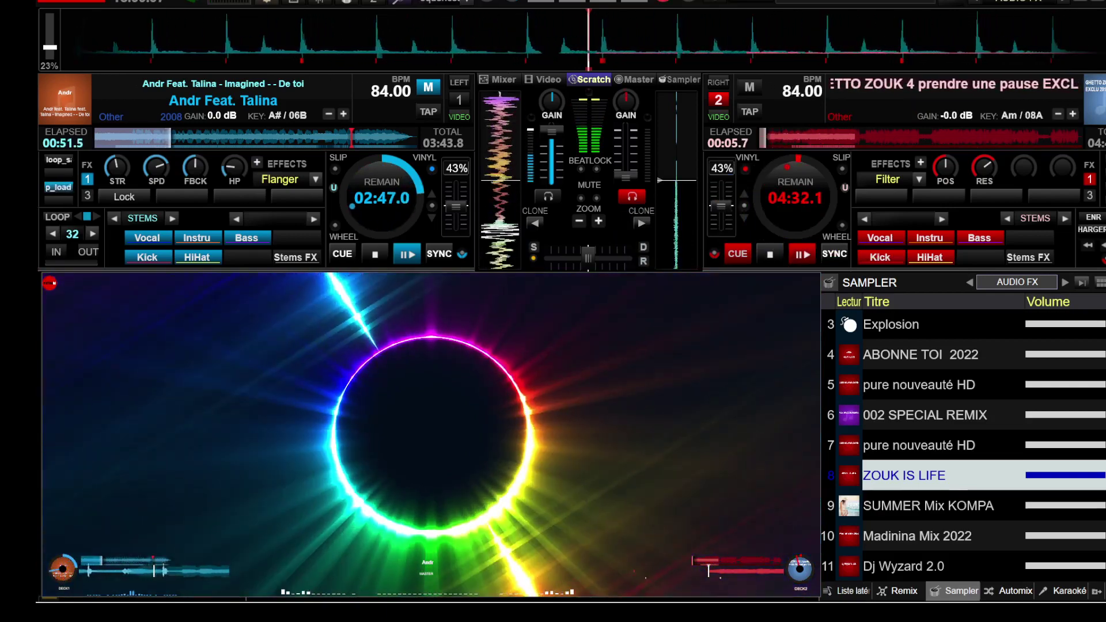
left_click_drag(857, 304, 808, 226)
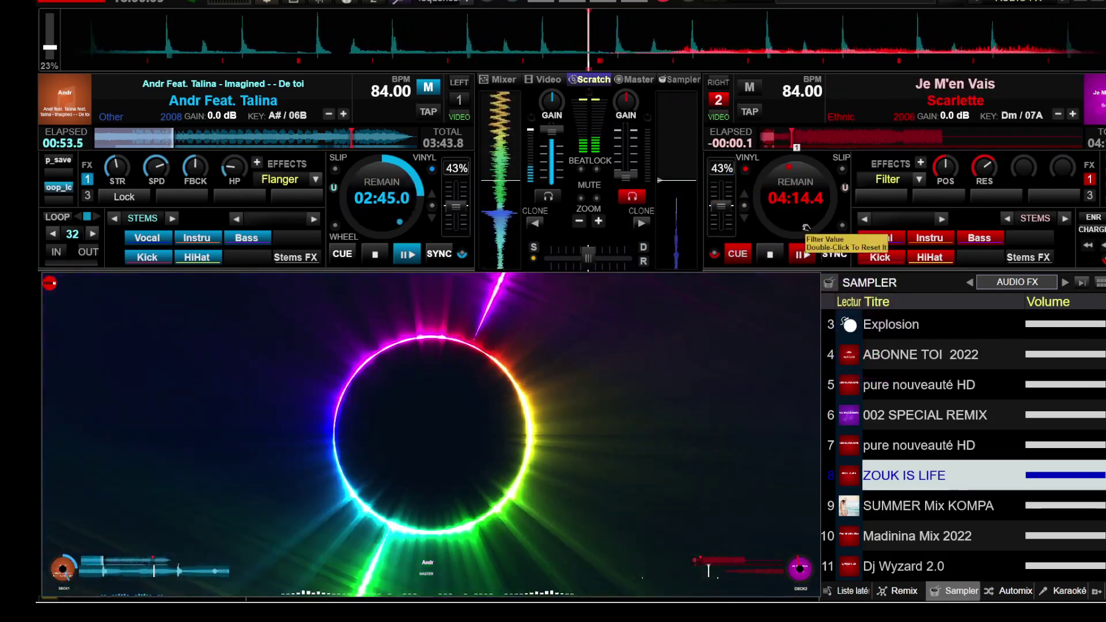
left_click(801, 254)
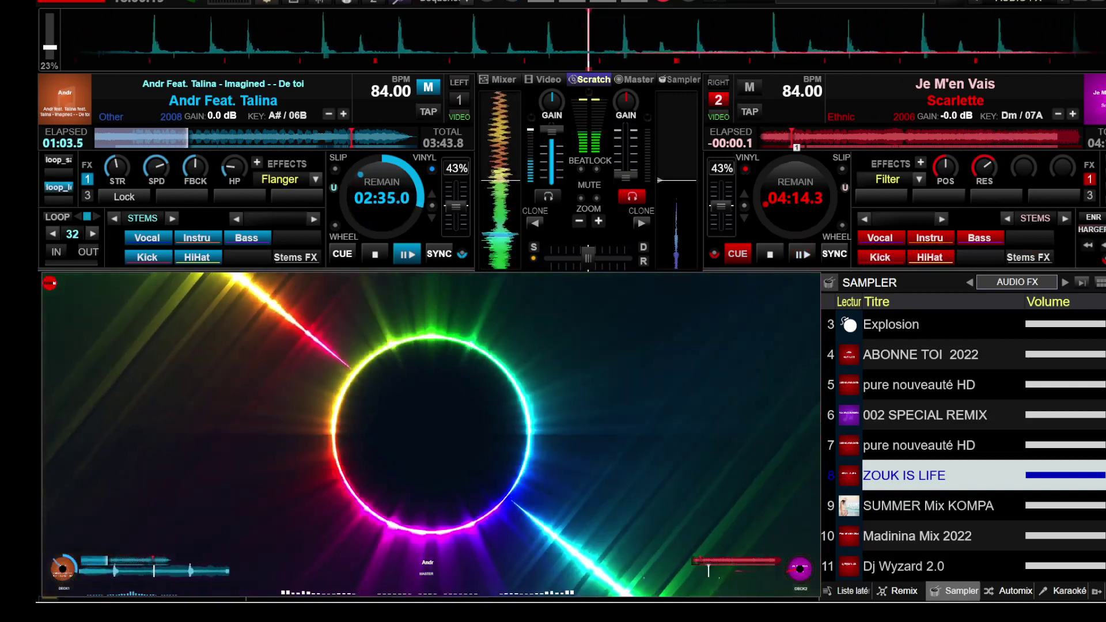
left_click_drag(1105, 225, 952, 226)
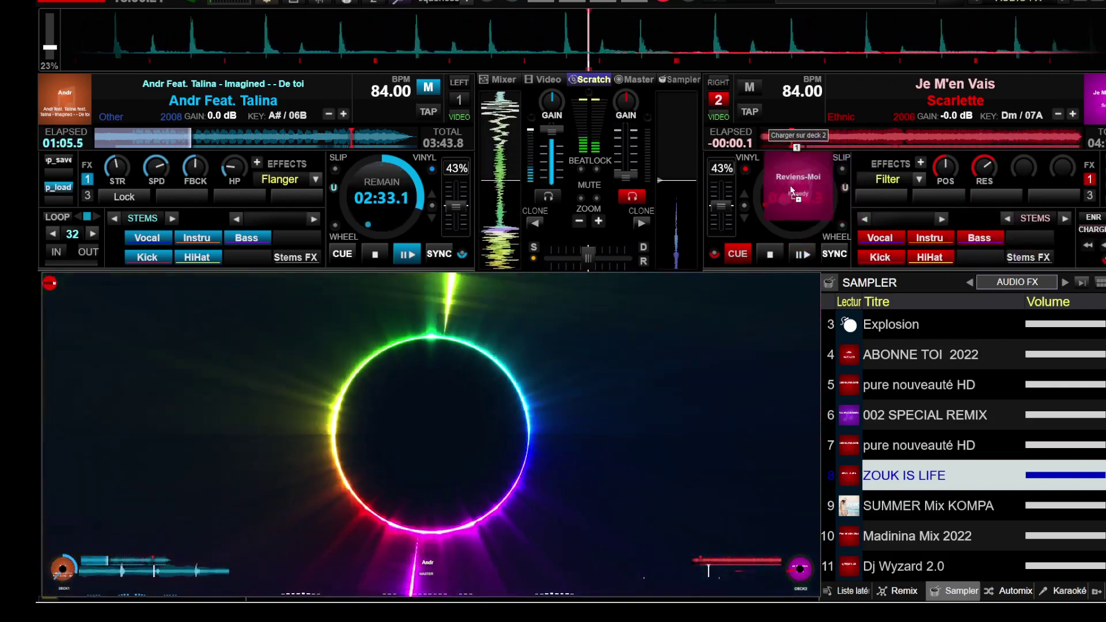
left_click_drag(791, 189, 794, 189)
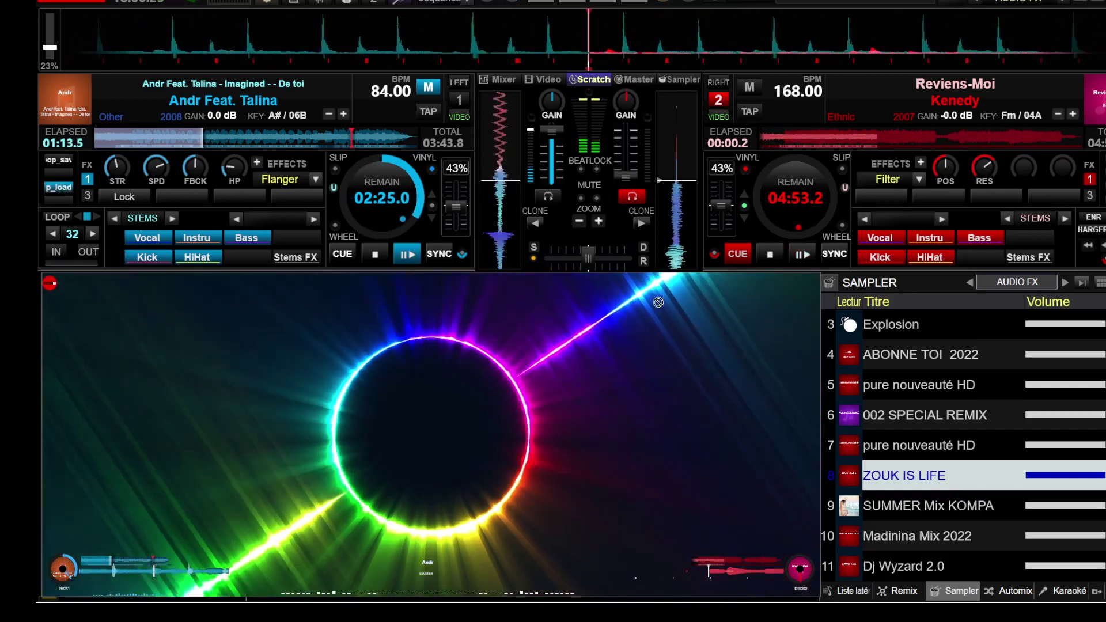
Step: Load L'AMITIE onto the right deck and move its playback position to about 2:04
left_click_drag(1103, 242, 787, 231)
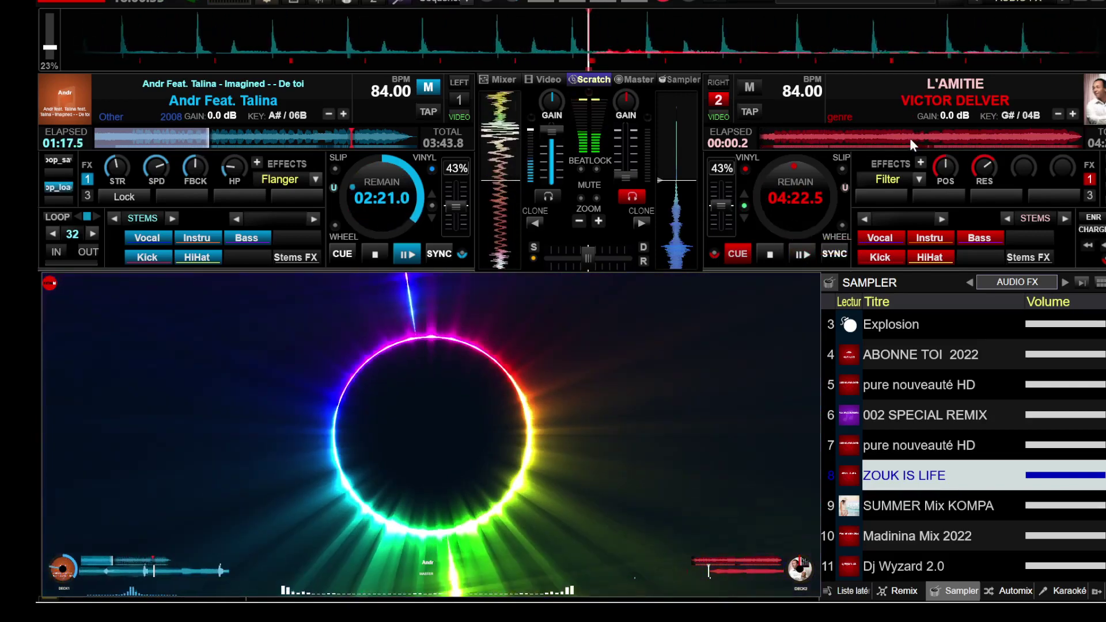
left_click(911, 136)
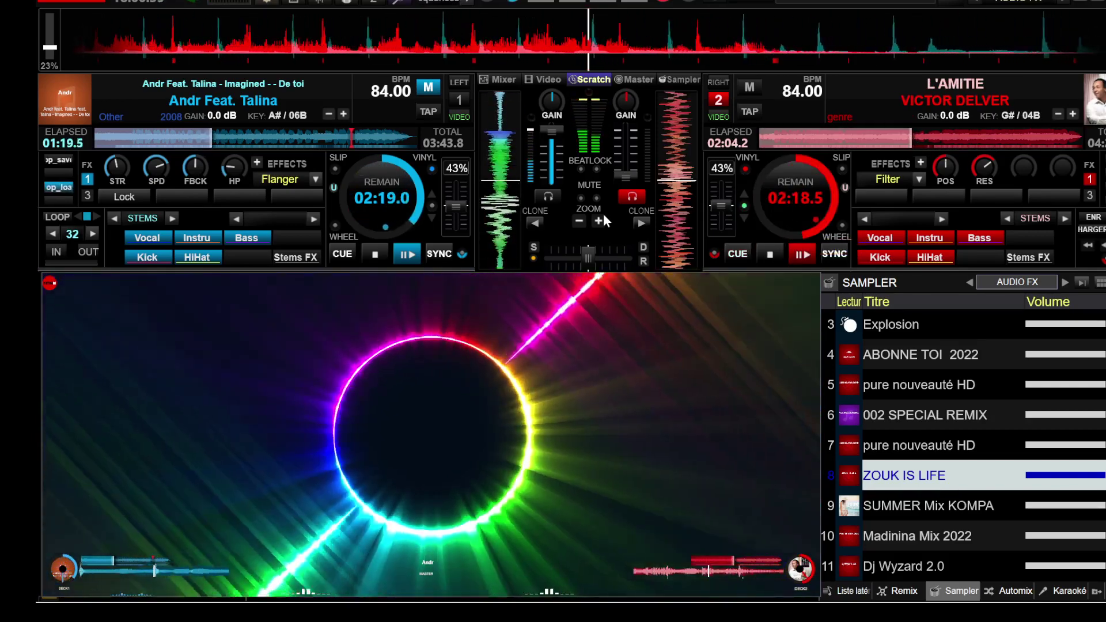
Step: Fade from De toi, with its vocal stem muted, to L'AMITIE at full volume, and show the video output full screen for a while
left_click_drag(637, 177, 634, 128)
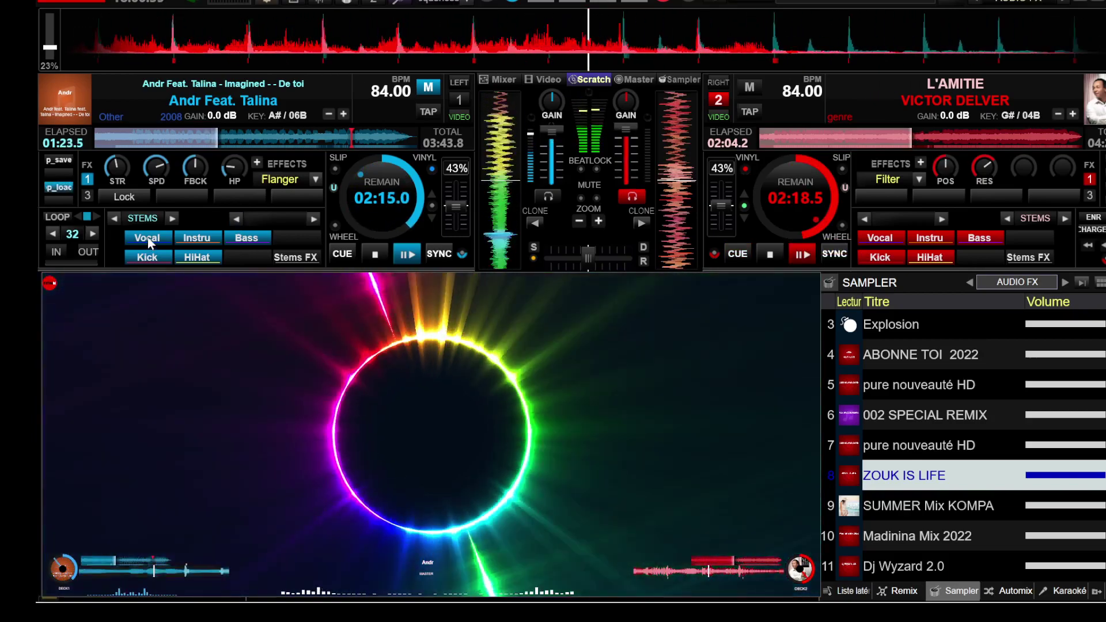
left_click(147, 237)
left_click_drag(548, 138, 554, 222)
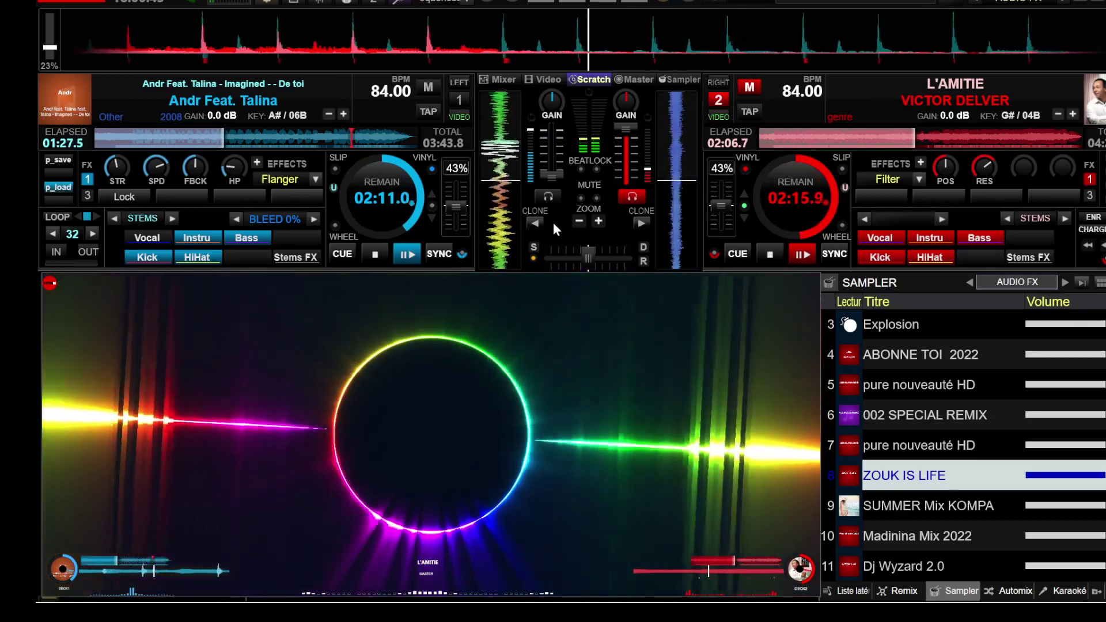
double_click(476, 413)
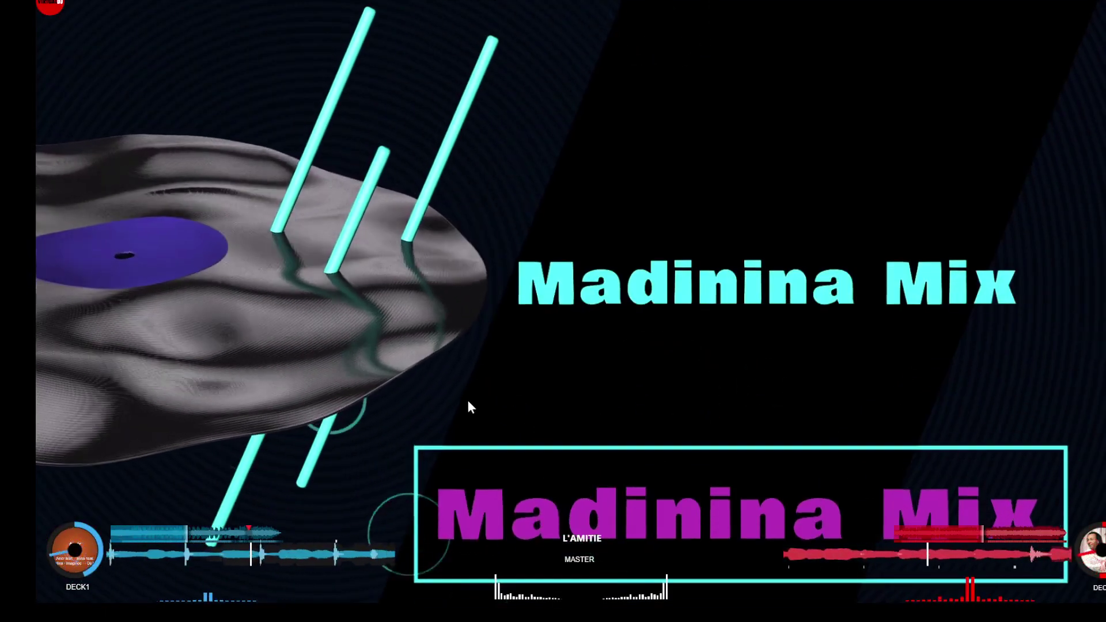
double_click(467, 390)
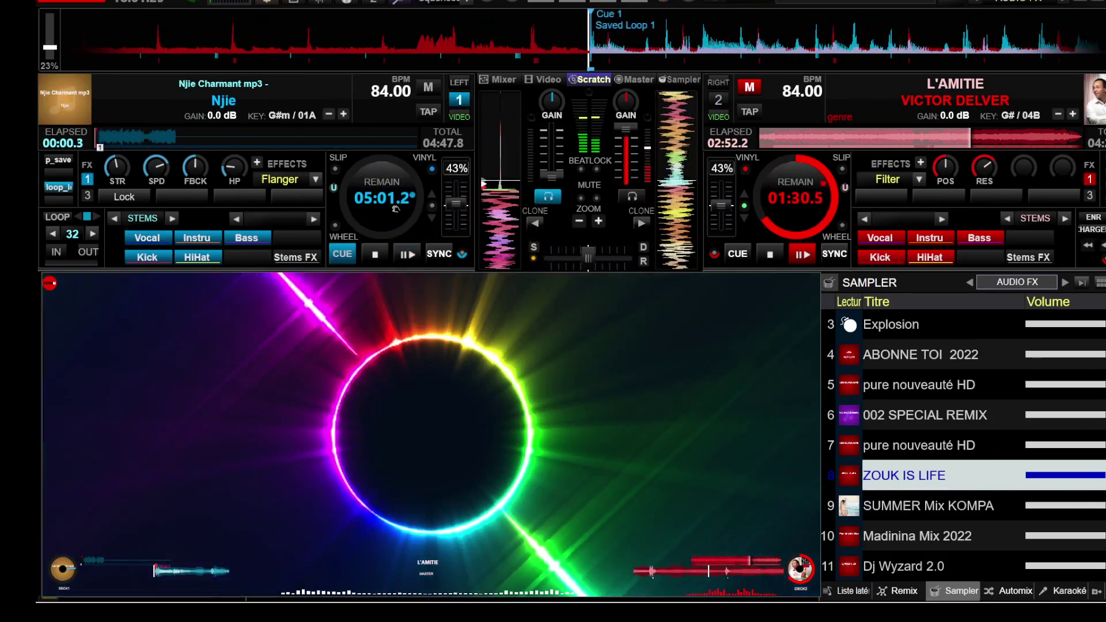
Step: Play Njie from its saved 8-beat loop, mute L'AMITIE's vocal stem, and fade from L'AMITIE to Njie at full volume
left_click(57, 189)
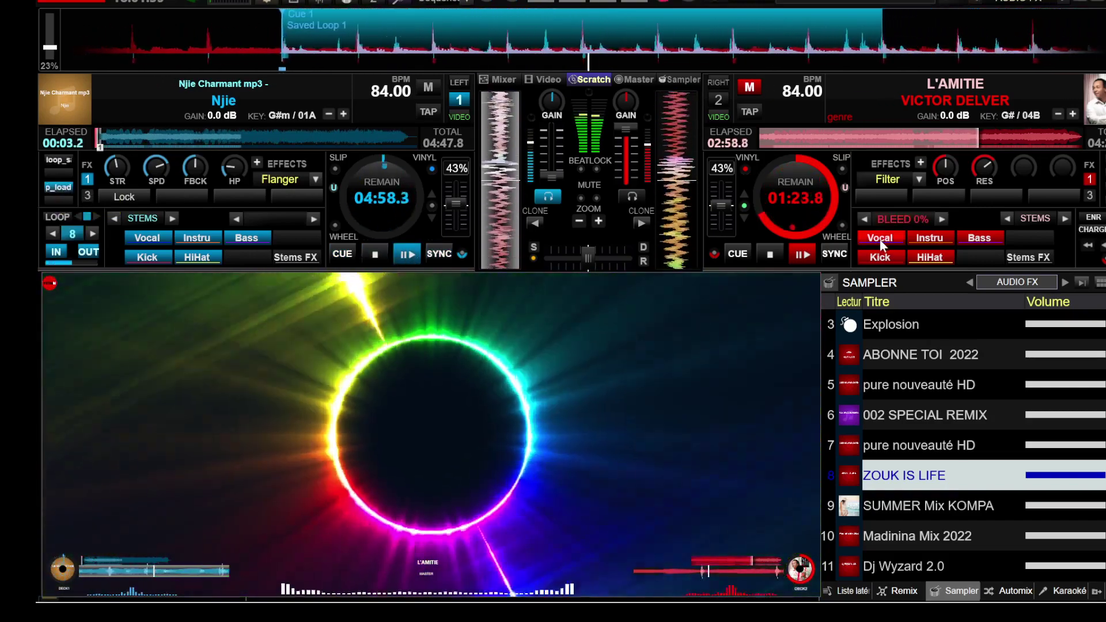
left_click(880, 239)
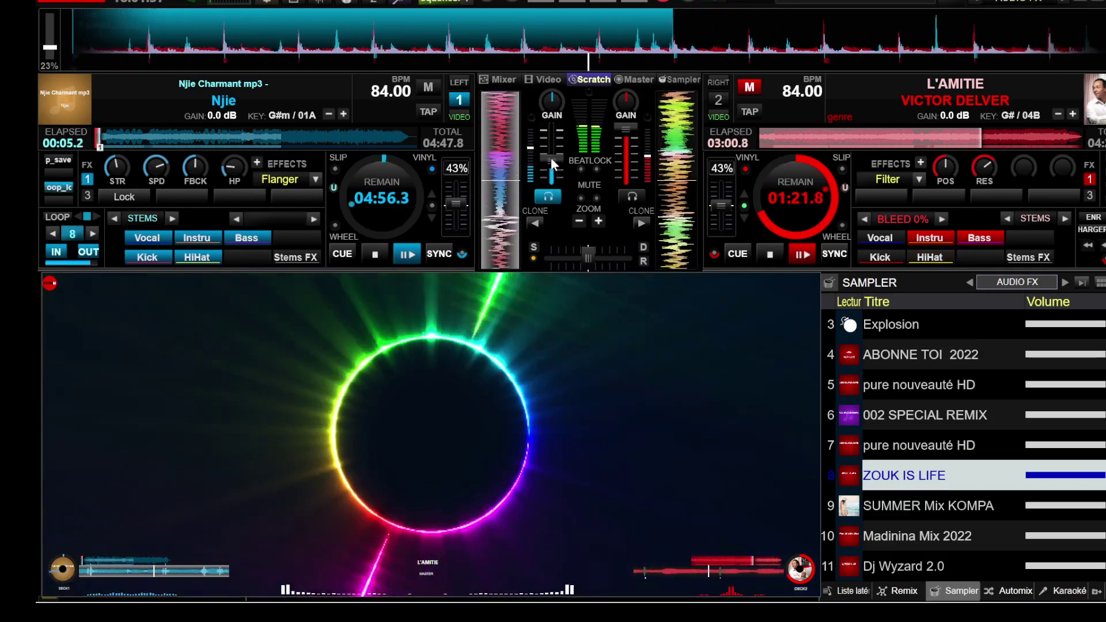
left_click_drag(551, 163, 548, 128)
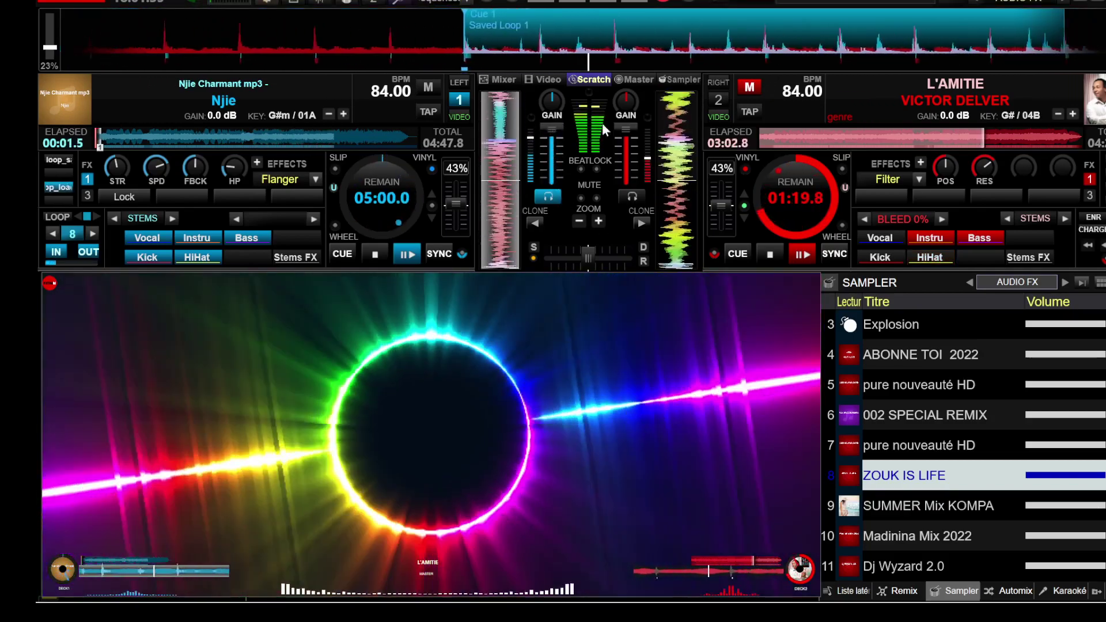
left_click_drag(625, 128, 639, 188)
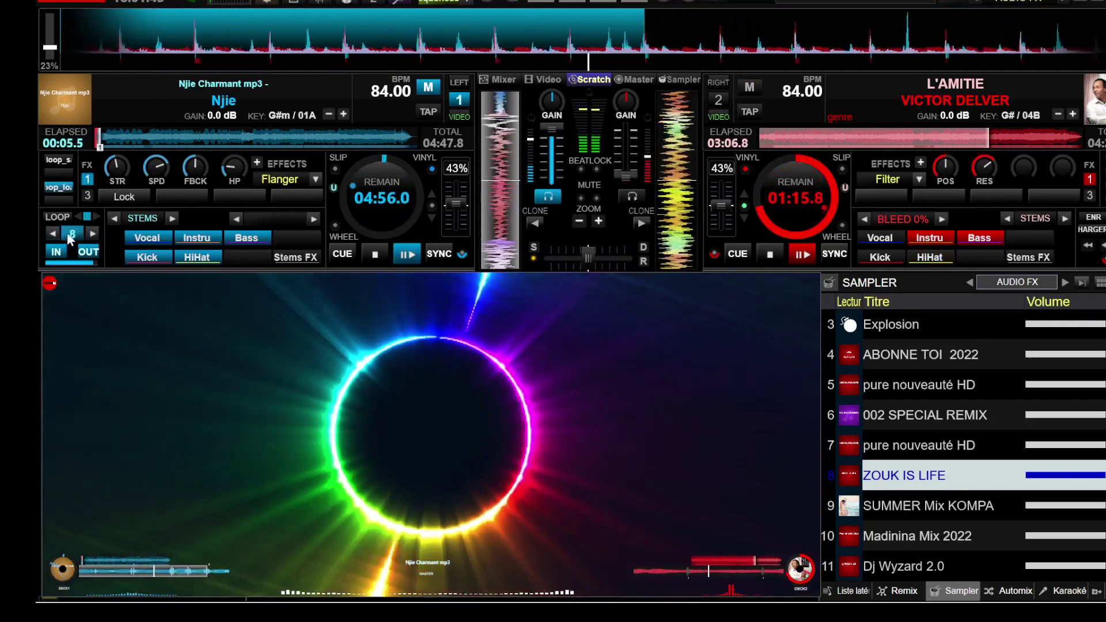
Step: Release the 8-beat loop on Njie and show the video output full screen for a while
left_click(71, 235)
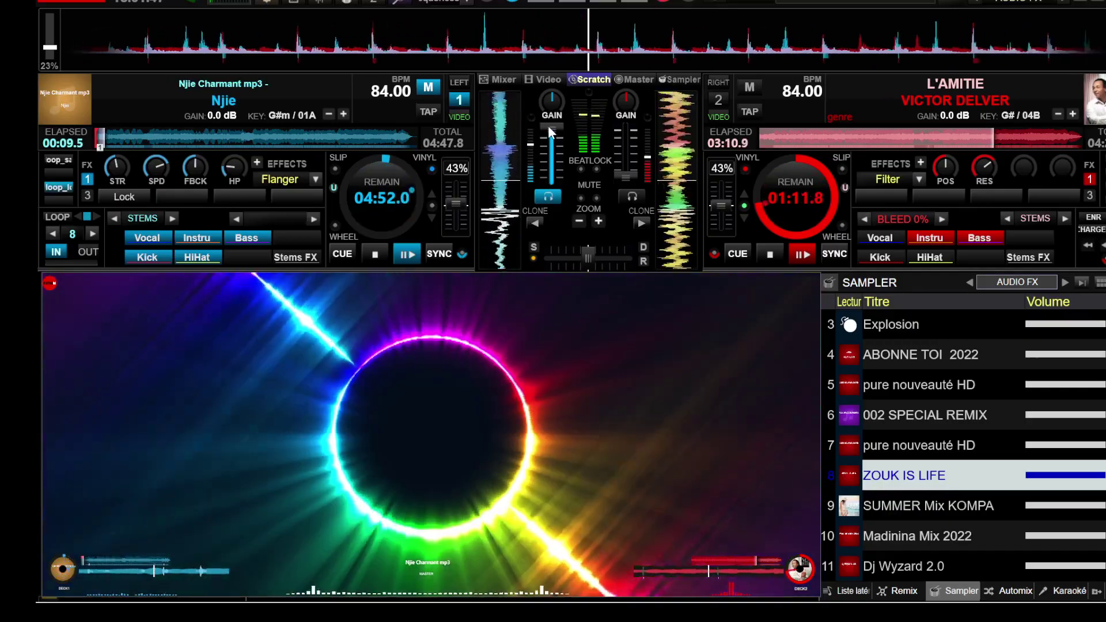
double_click(515, 324)
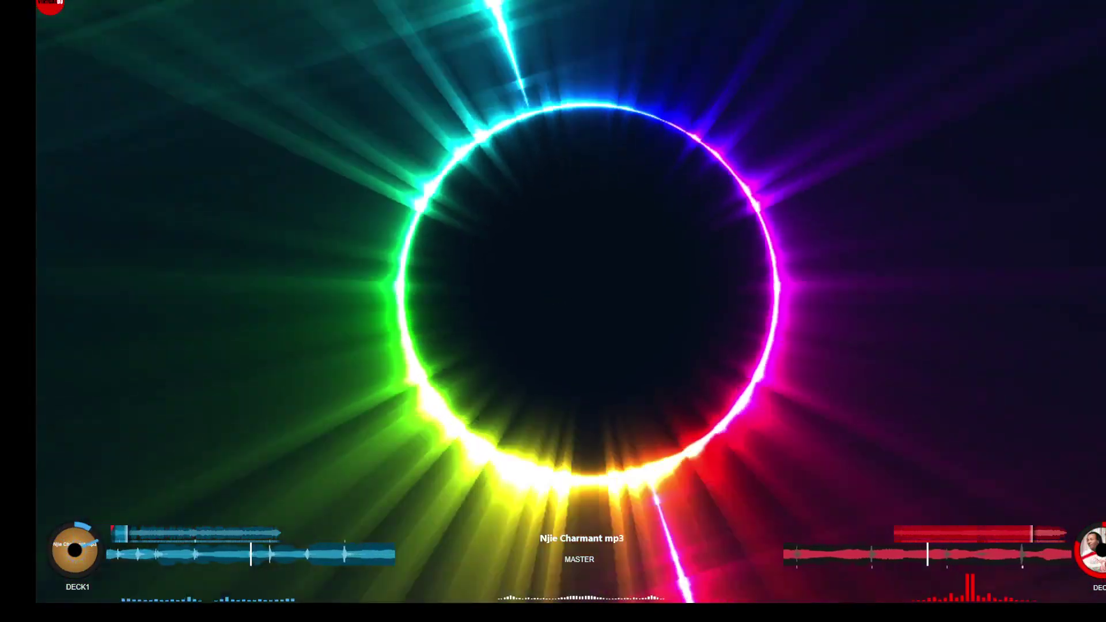
double_click(317, 304)
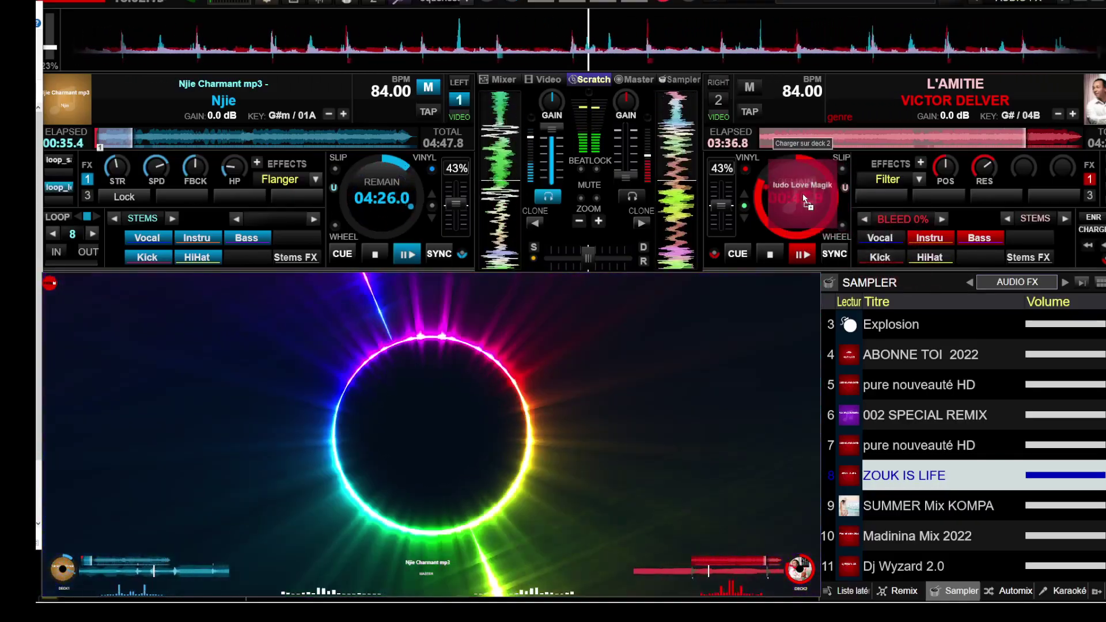
Step: Audition ludo Love Magik and Balou Canta's X-Tra on the right deck, skipping forward in X-Tra
left_click_drag(804, 199, 807, 206)
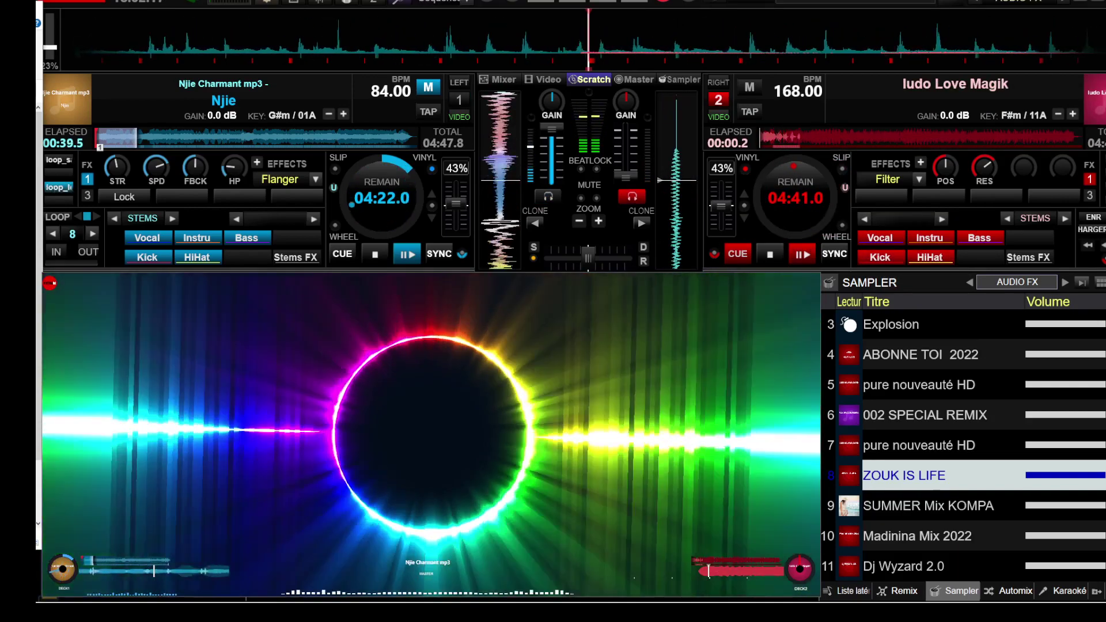
left_click_drag(767, 191, 811, 202)
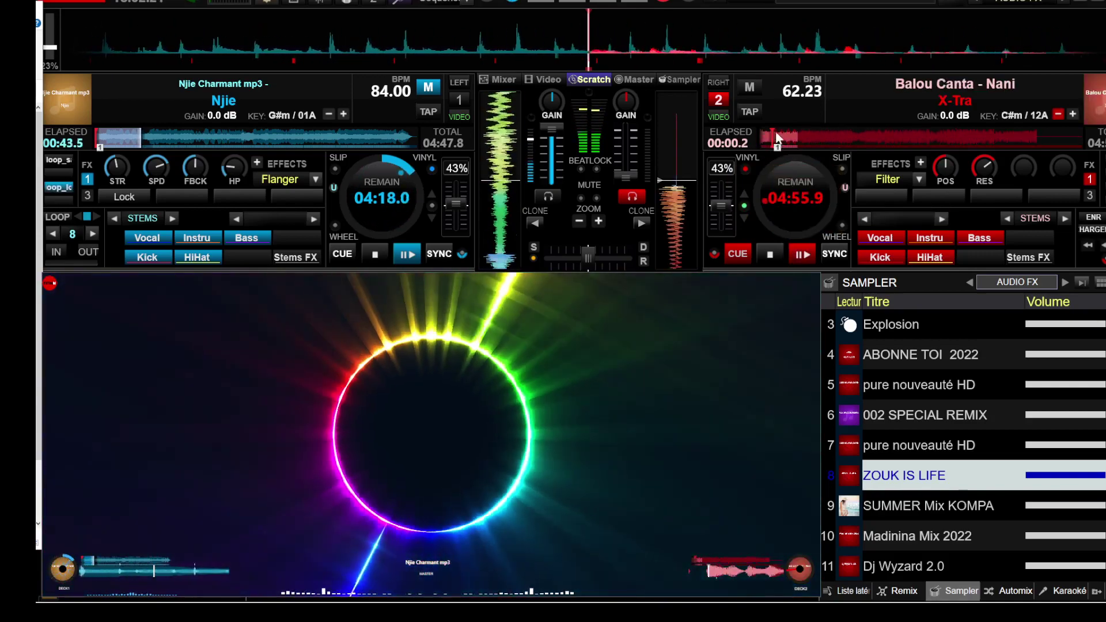
left_click(778, 138)
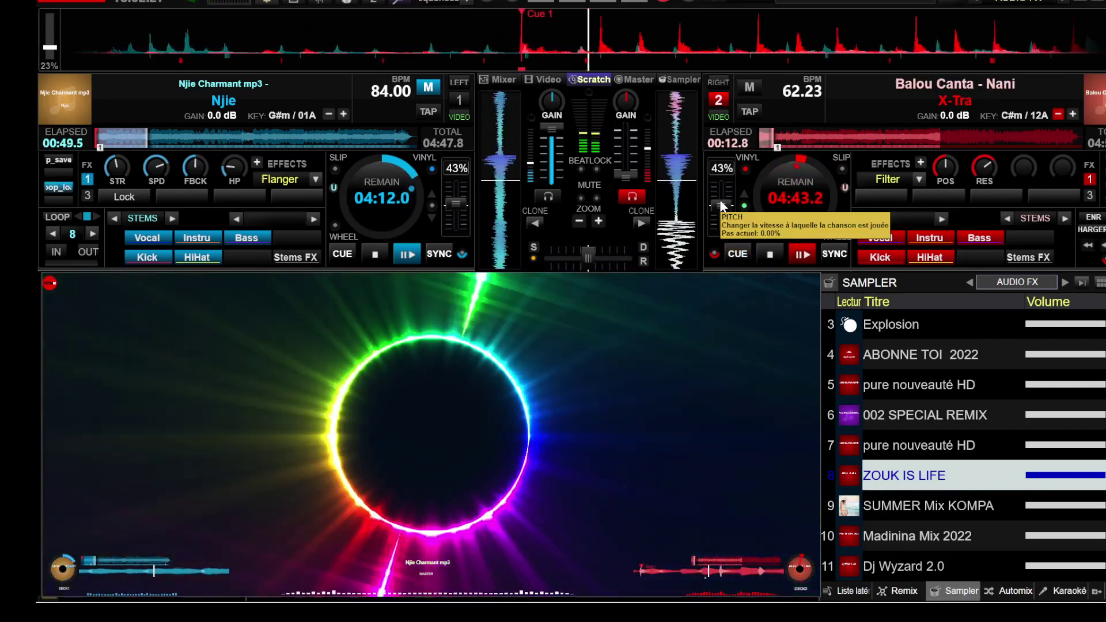
Step: Try starting X-Tra from its cue at about 0:09, with its tempo matched to 84.00 BPM
left_click(738, 254)
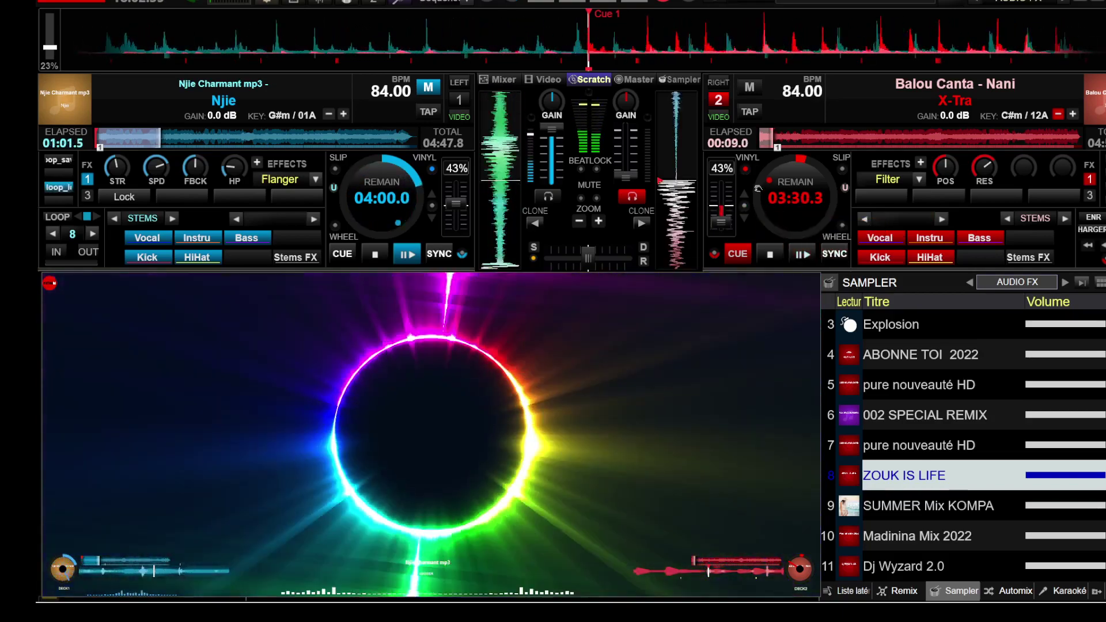
key("space")
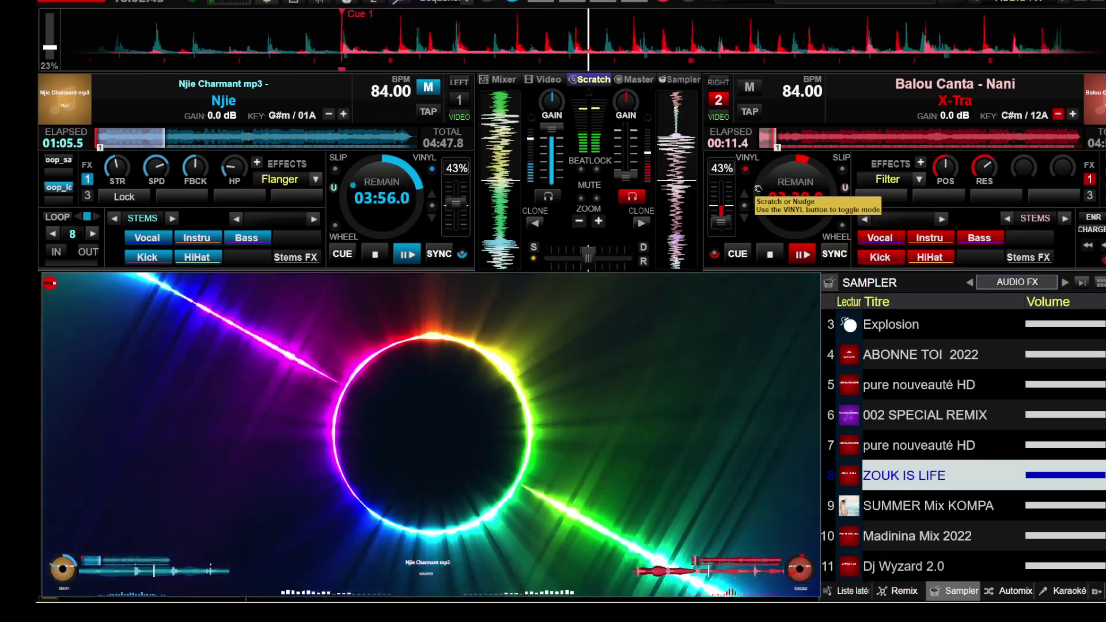
left_click(770, 252)
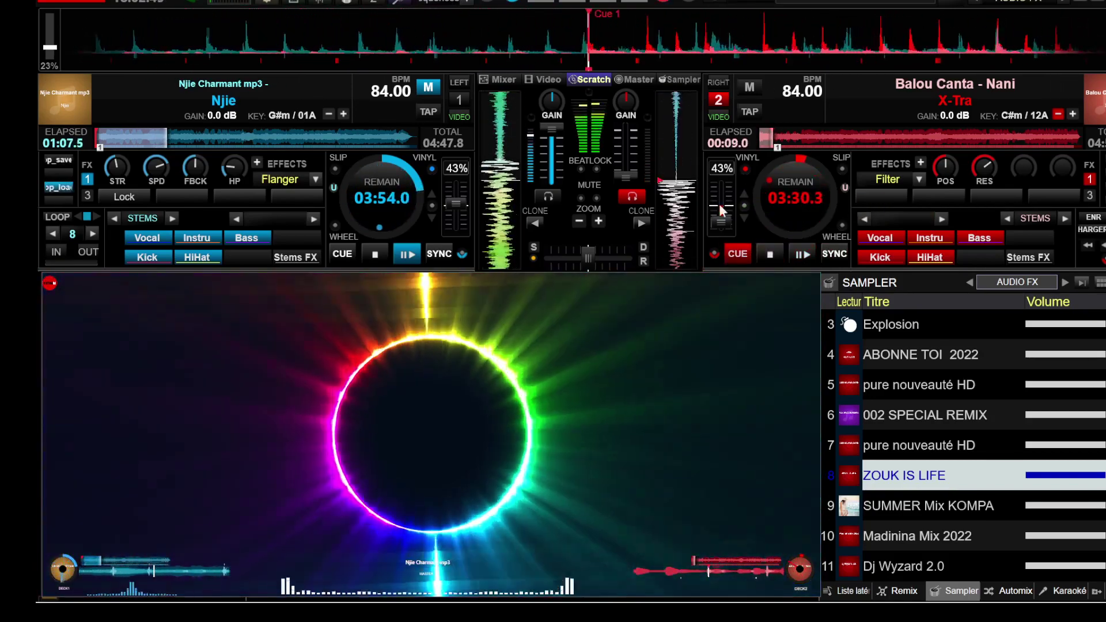
left_click_drag(629, 153, 628, 172)
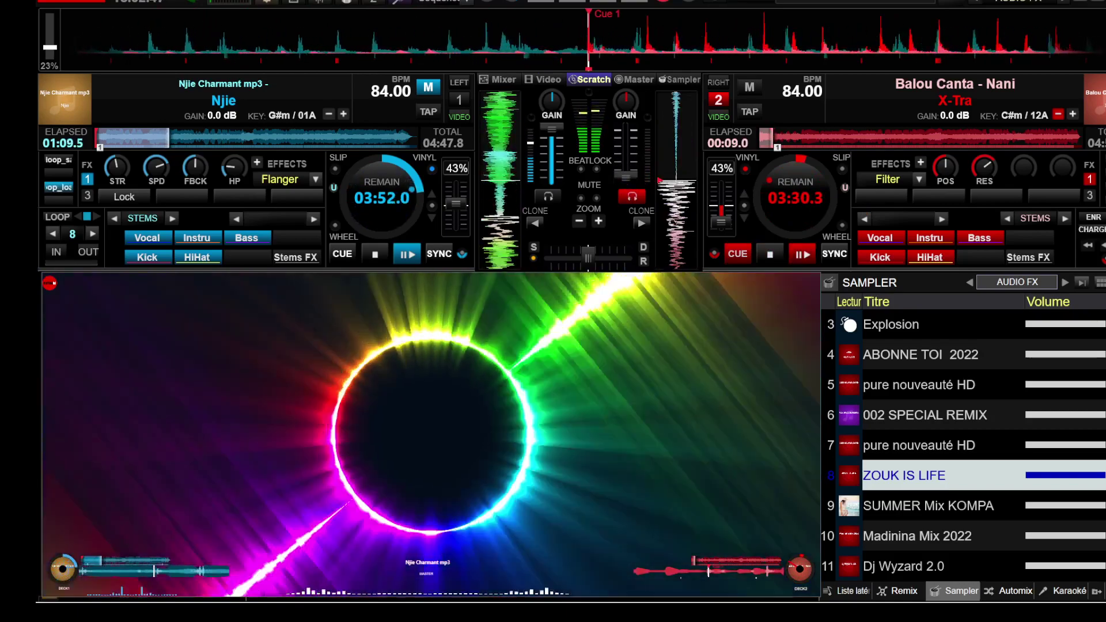
mouse_move(742, 203)
left_mouse_down()
mouse_move(774, 211)
mouse_move(742, 203)
left_mouse_up()
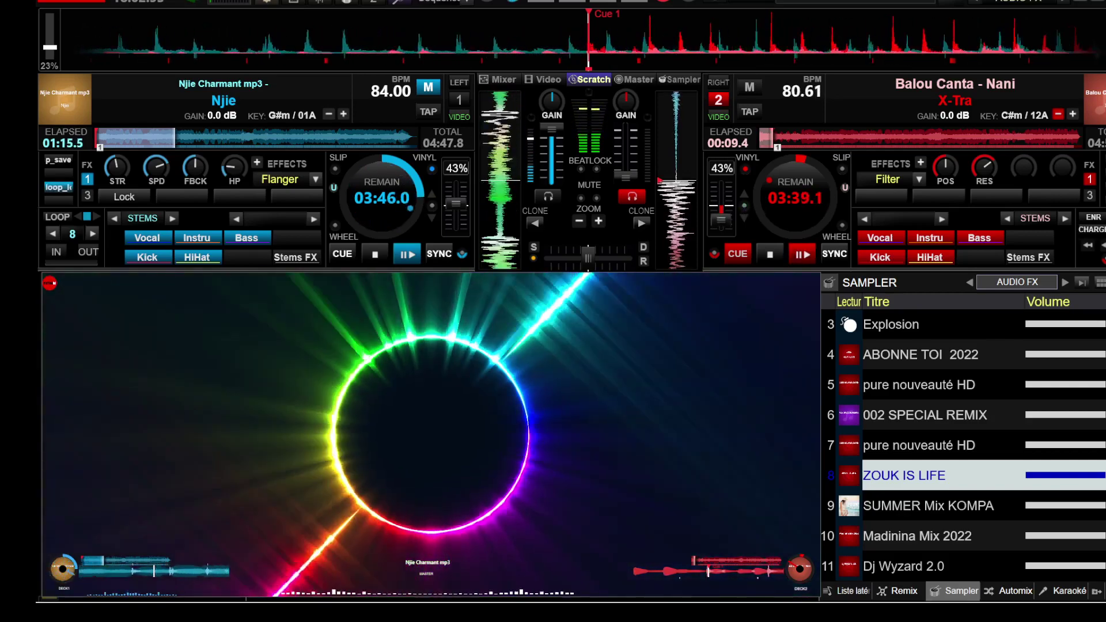
Step: Load Tu es mon soleil onto the right deck and set its cue point at about 0:29
left_click_drag(788, 214, 786, 211)
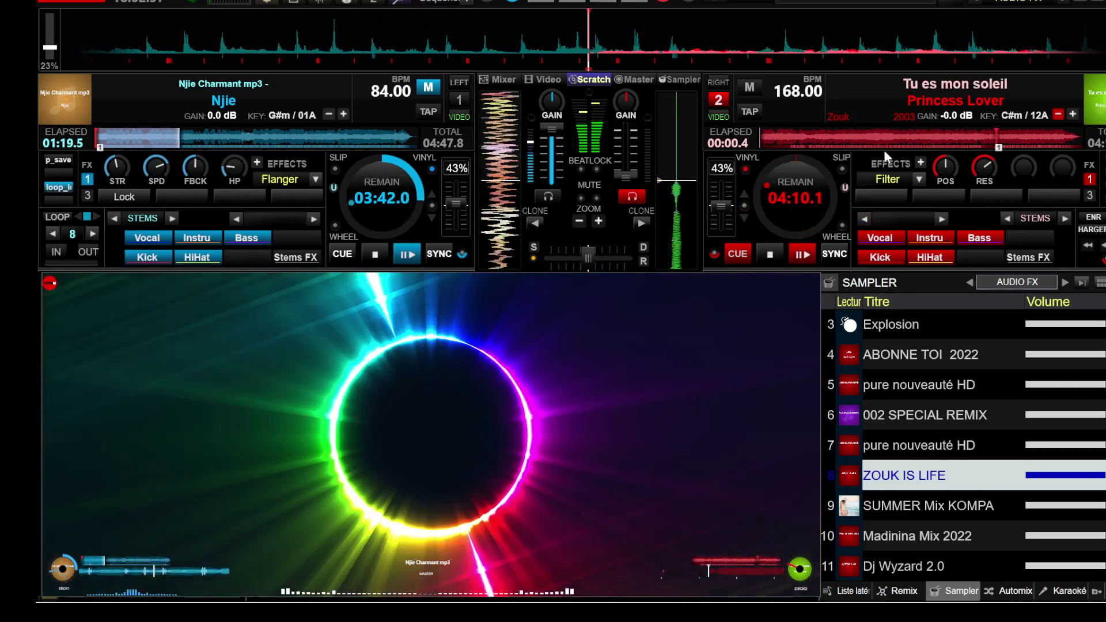
left_click(797, 134)
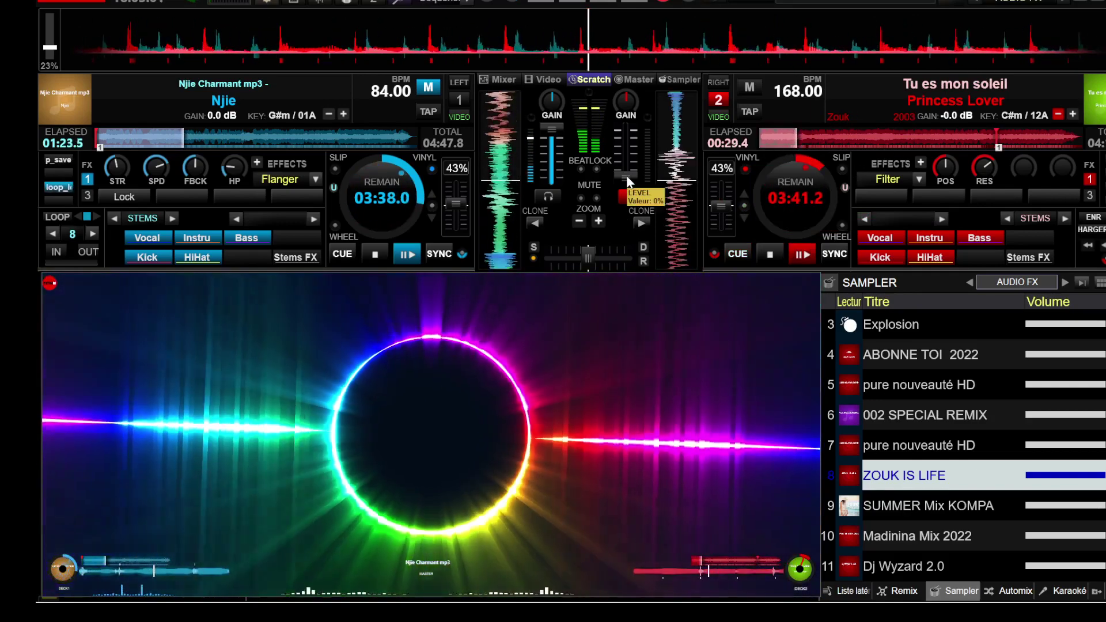
left_click(675, 43)
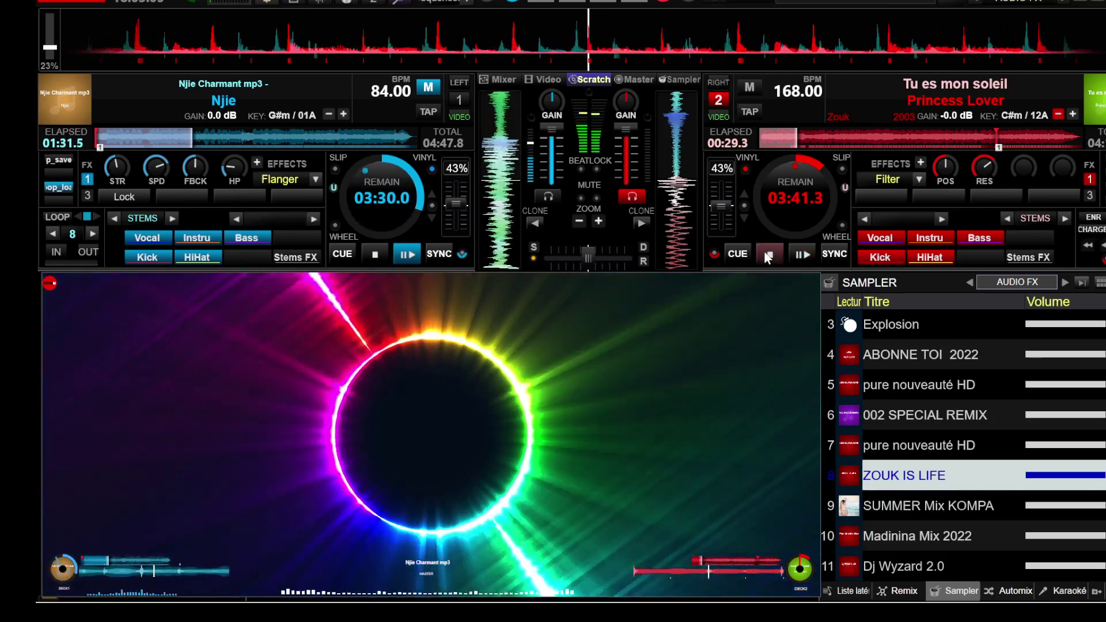
left_click(739, 255)
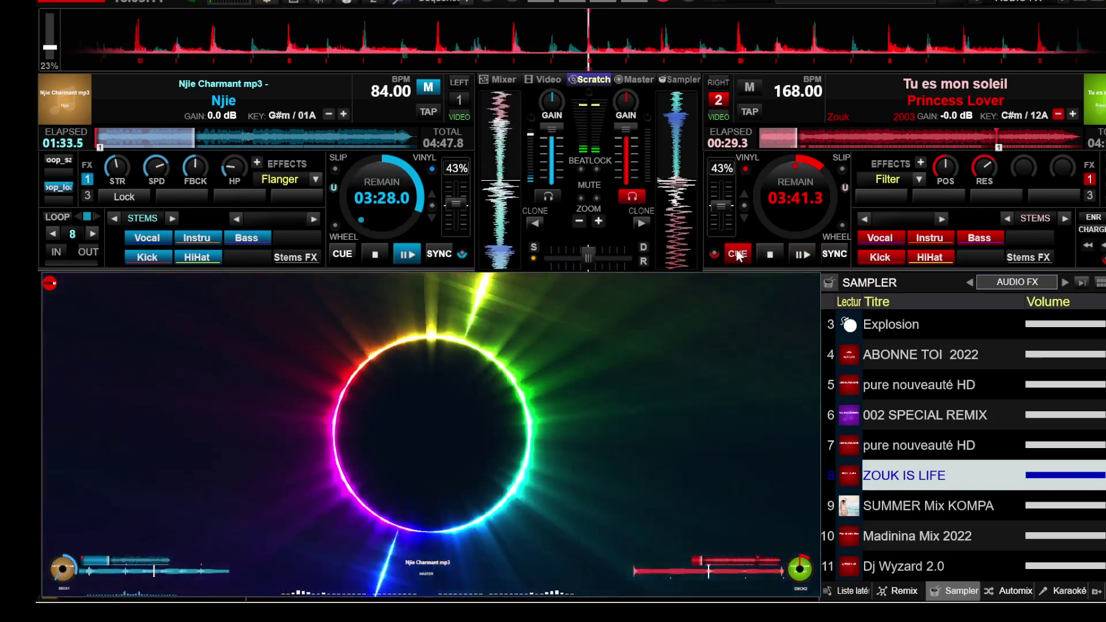
Step: Set Tu es mon soleil's level to 19%, start it in sync with Njie, and raise its volume partway with its vocal stem muted
left_click_drag(627, 128, 635, 172)
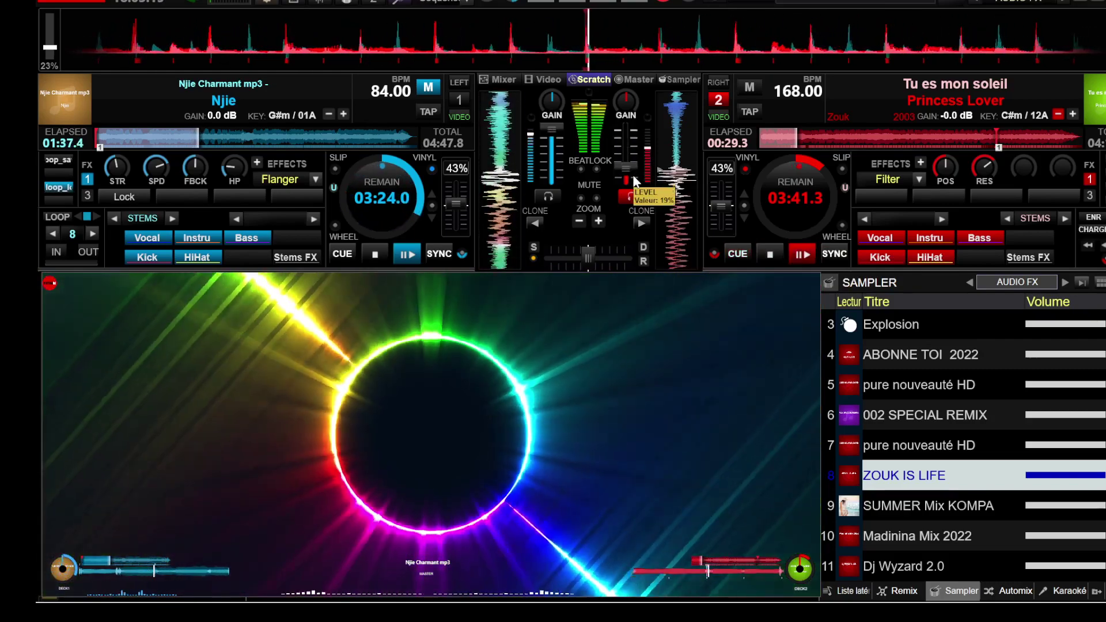
left_click(802, 255)
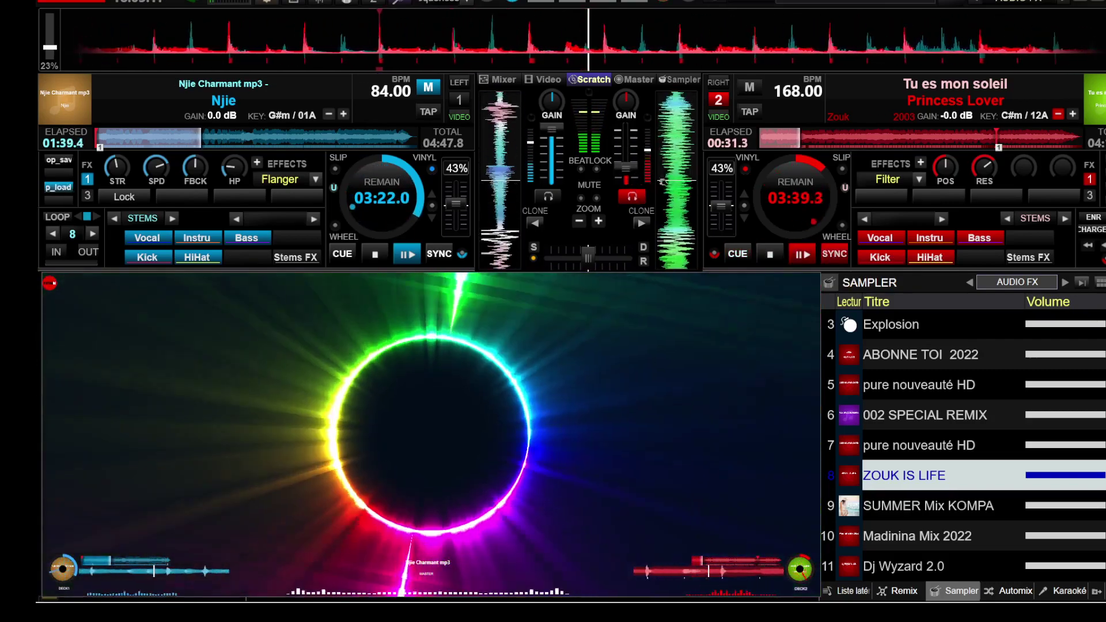
left_click_drag(626, 166, 626, 155)
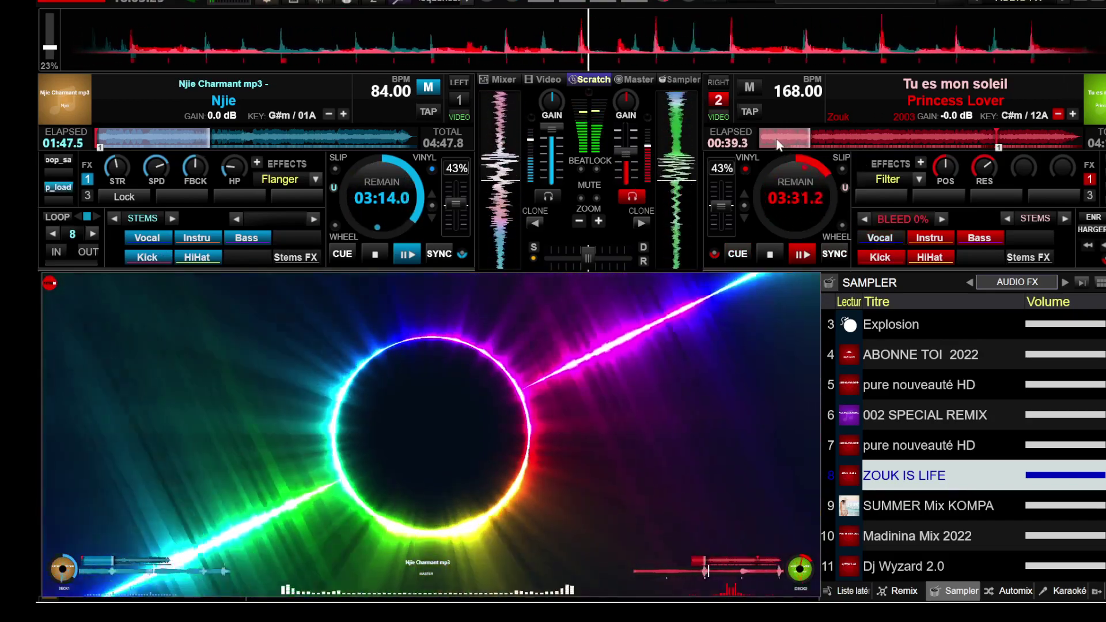
Step: Jump Tu es mon soleil back towards its start and fade to it from Njie, with Njie's vocal and kick stems muted
left_click(777, 138)
left_click_drag(628, 147, 623, 133)
left_click_drag(549, 131, 559, 134)
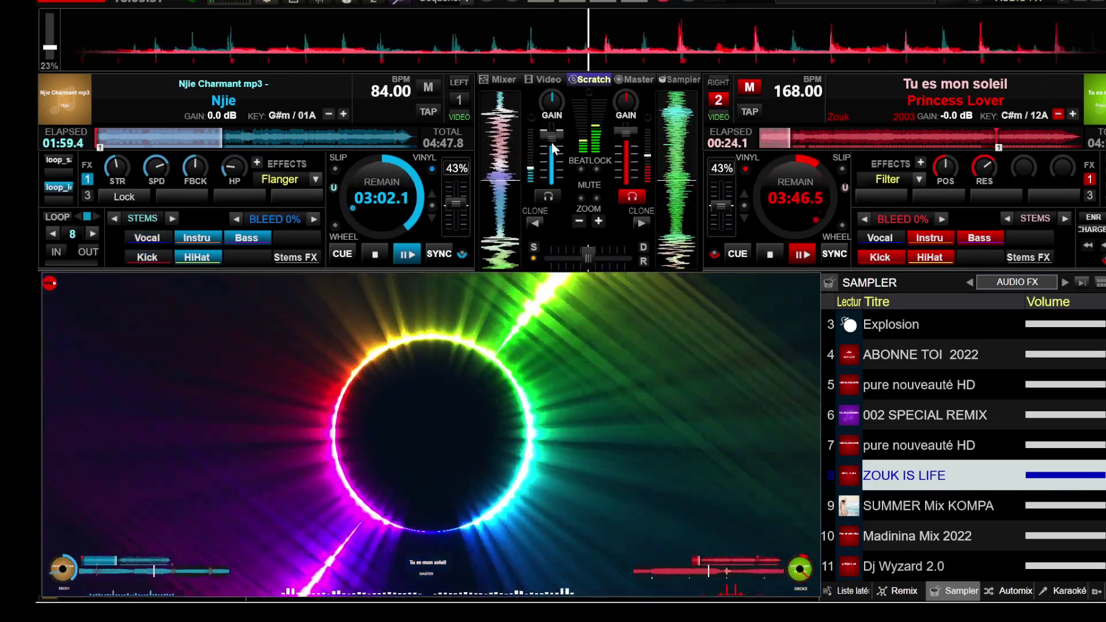
Step: Restore Tu es mon soleil's vocal stem and show the video output full screen for a while
left_click(890, 242)
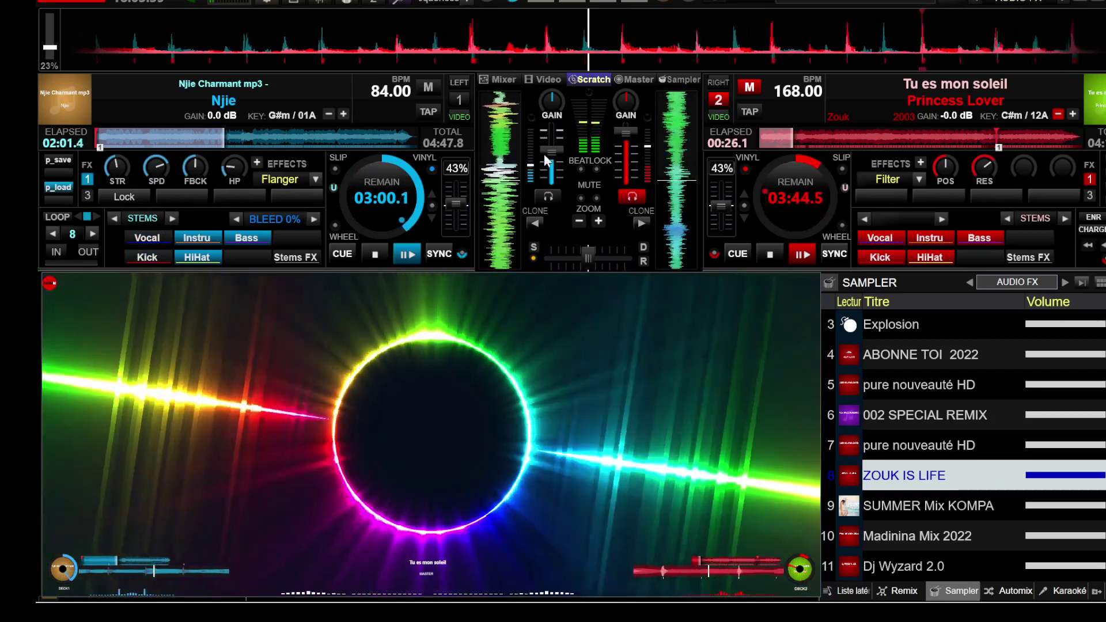
double_click(668, 319)
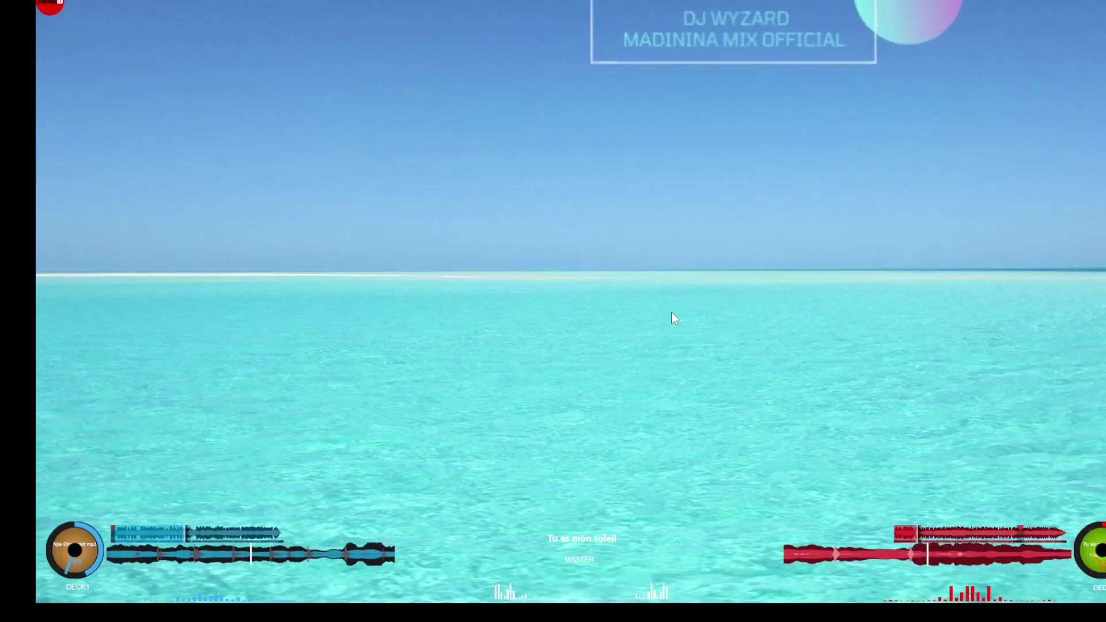
double_click(665, 309)
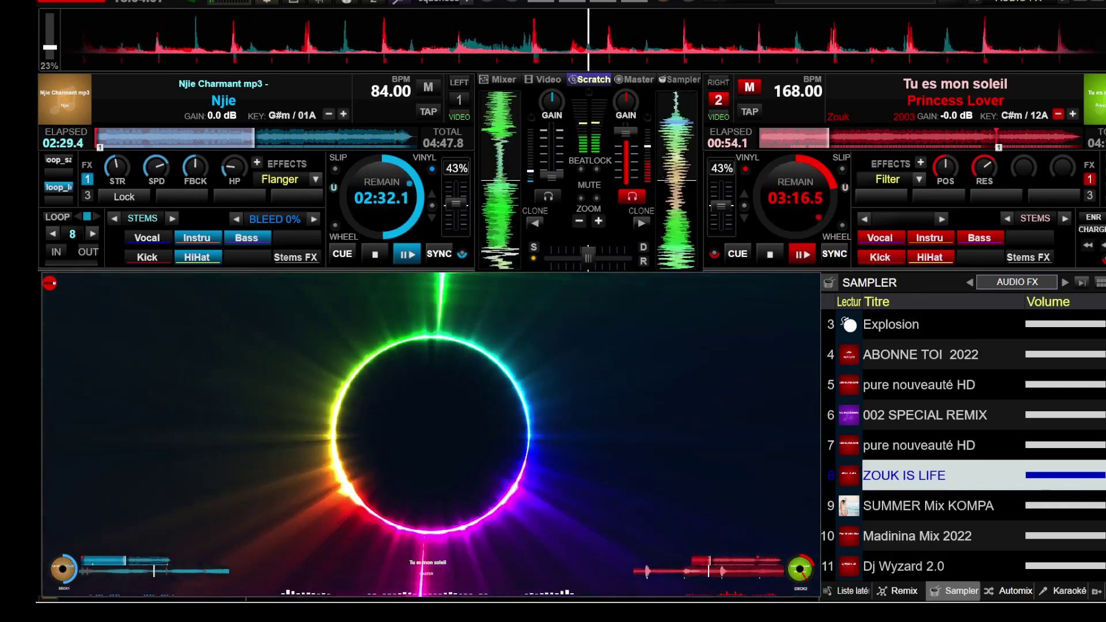
Step: Load Volta onto the left deck, audition it, and cue it at about 1:13.7
left_click_drag(381, 283, 381, 237)
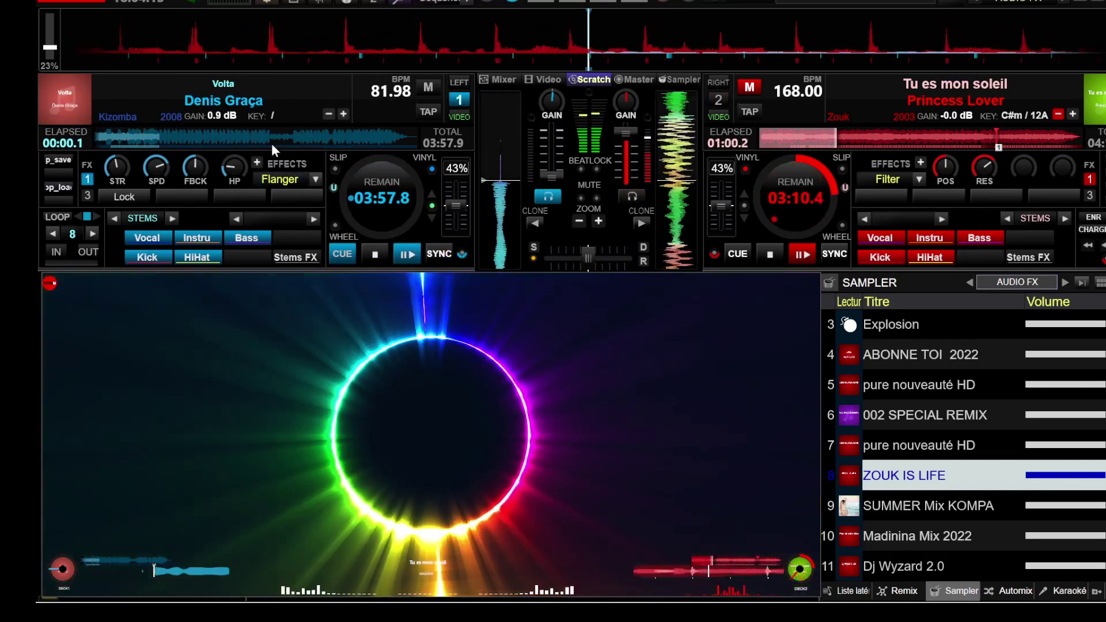
left_click(265, 136)
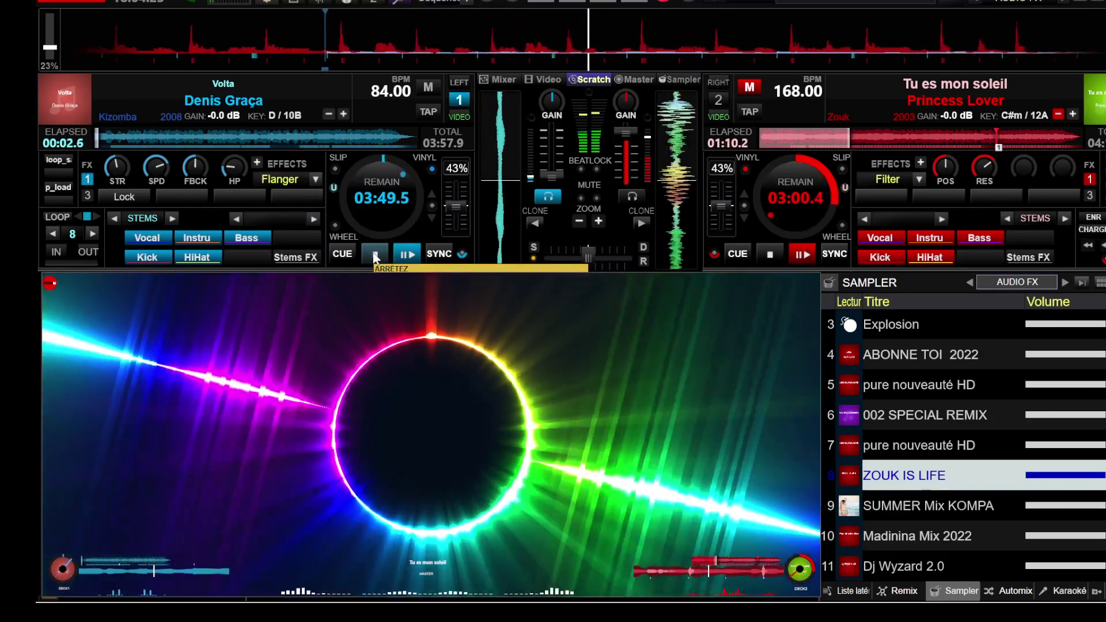
left_click(198, 142)
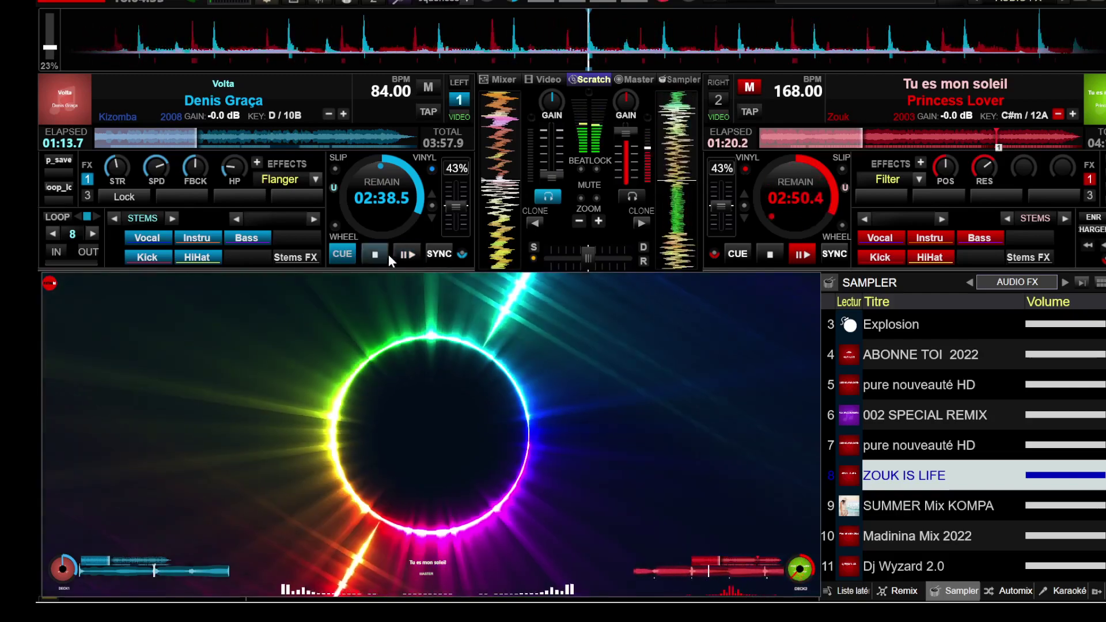
Step: Preview Volta playing in sync with Tu es mon soleil, and stop it again
left_click(438, 254)
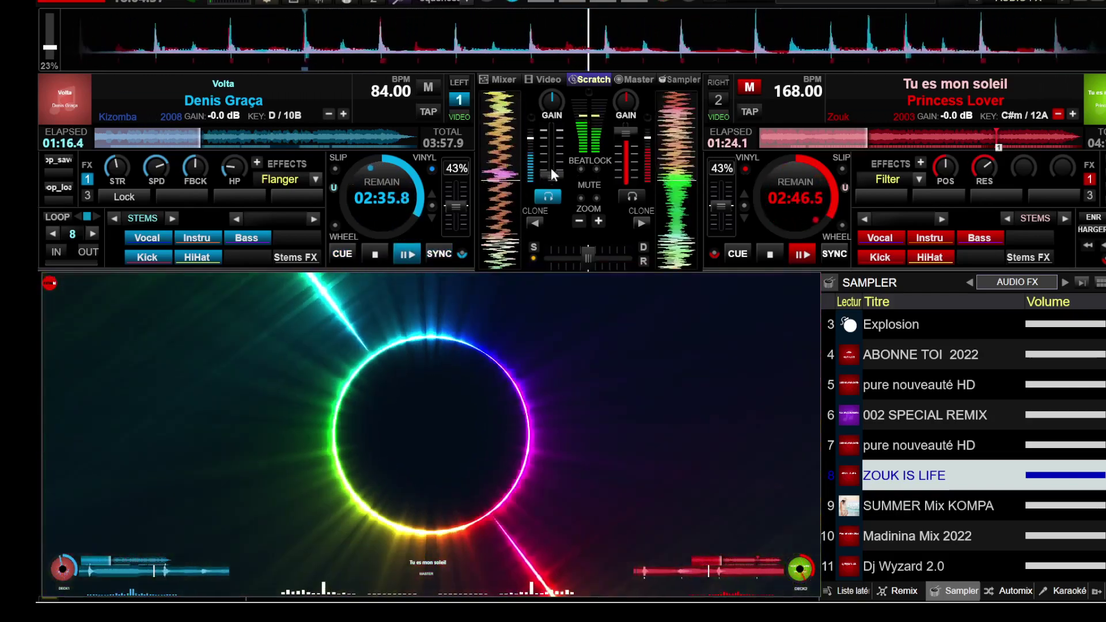
left_click_drag(549, 154, 550, 175)
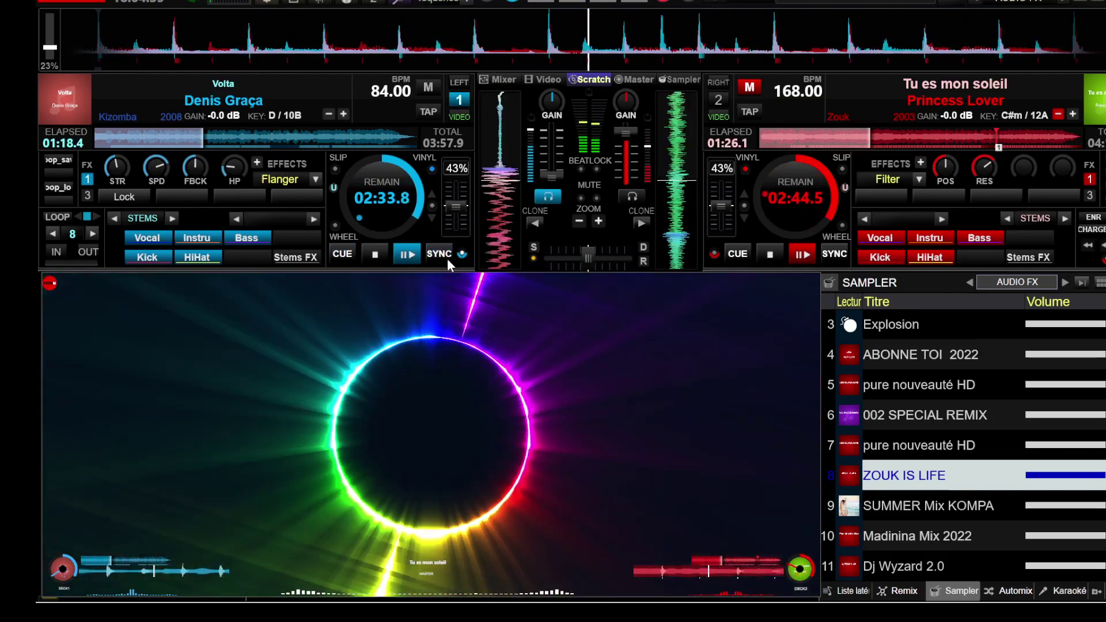
left_click(375, 255)
Step: Shift Volta's cue point to about 1:13.0 and start it playing in sync with Tu es mon soleil
left_click_drag(607, 45, 682, 44)
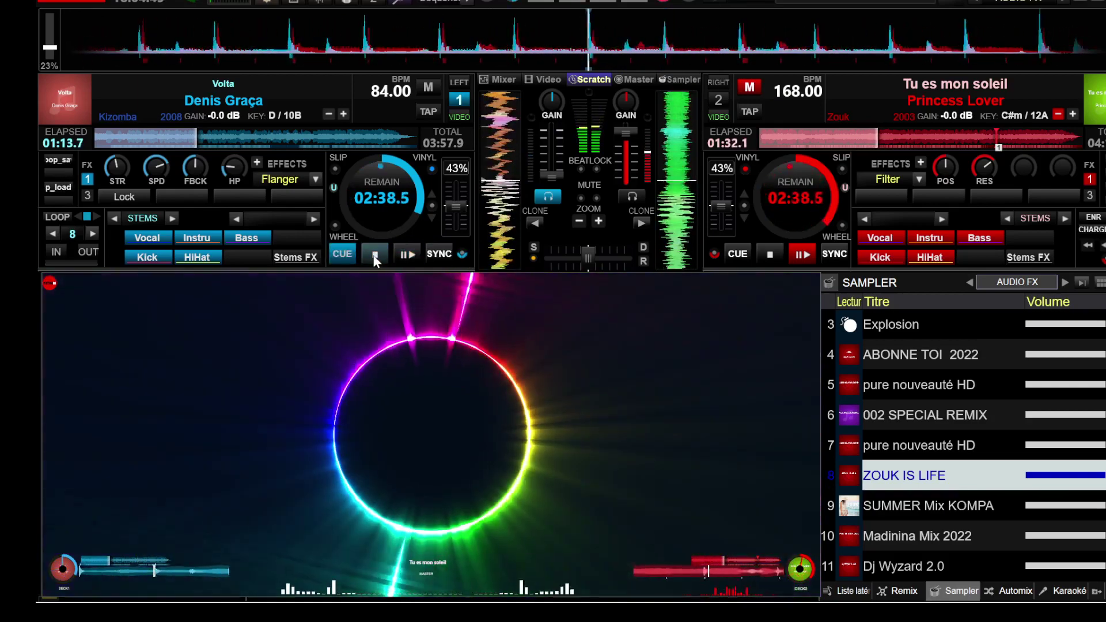
left_click_drag(579, 57, 629, 43)
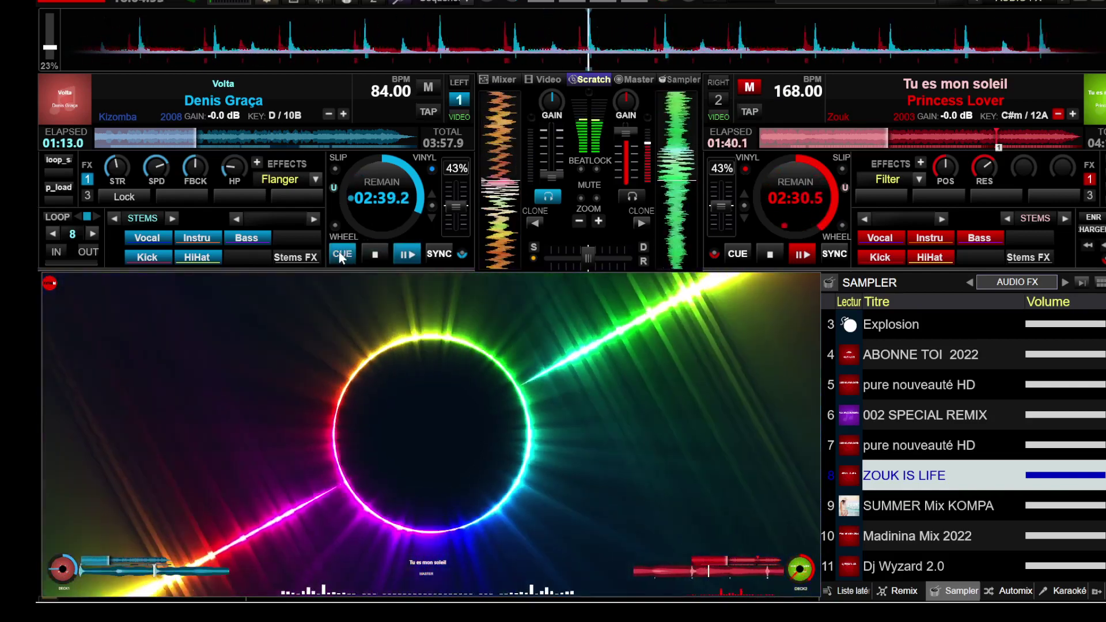
left_click(338, 251)
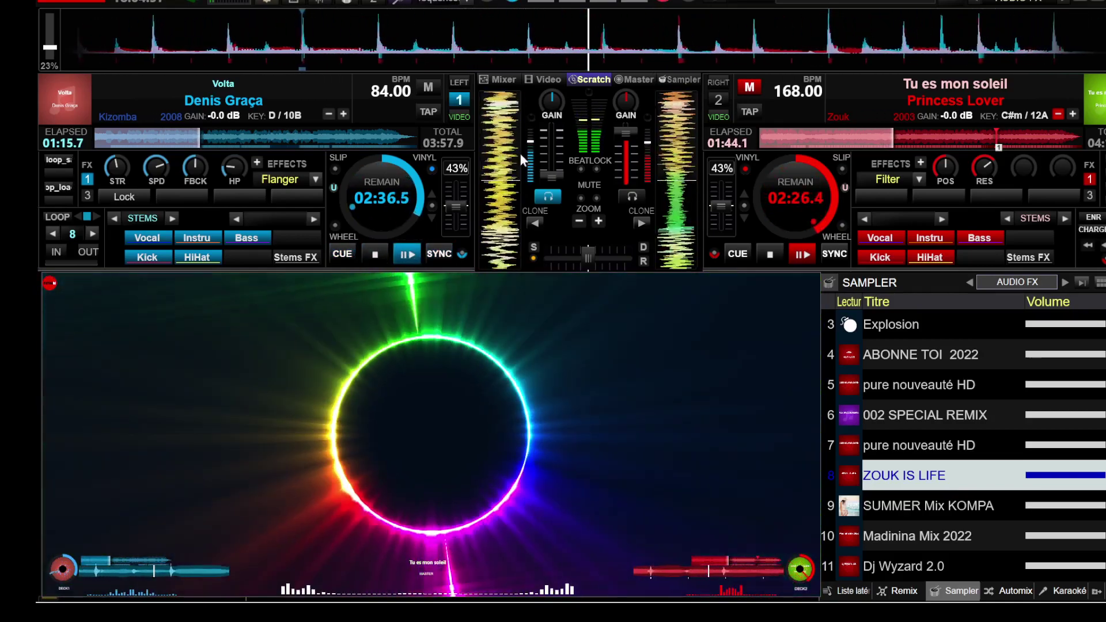
Step: Bring Volta's volume up gradually to full and fade out Tu es mon soleil
left_click_drag(550, 179, 547, 148)
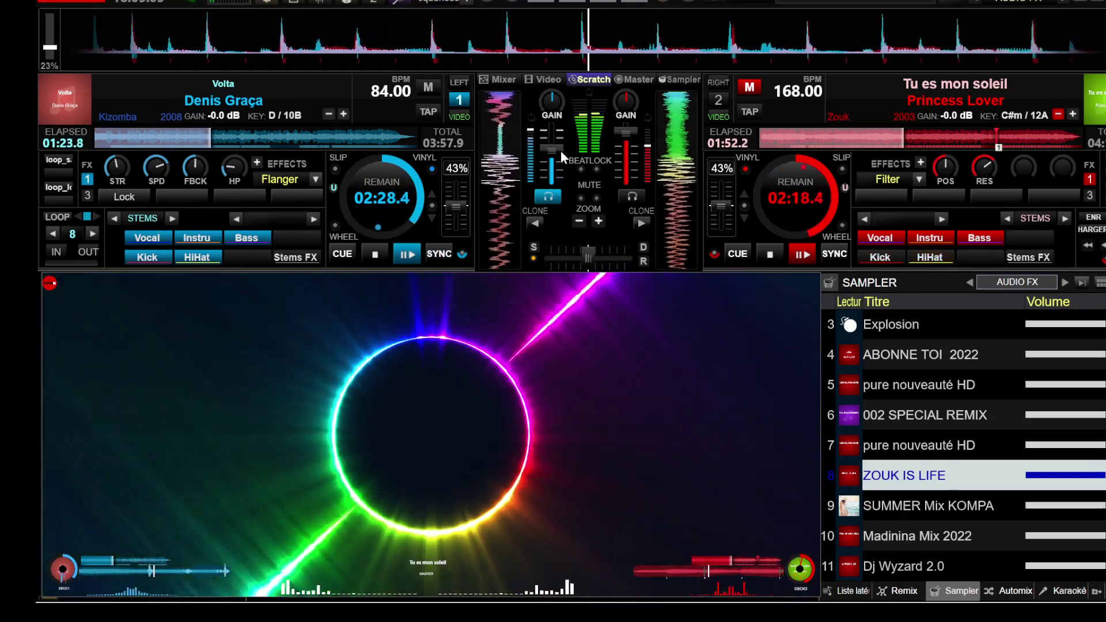
left_click_drag(555, 133, 549, 124)
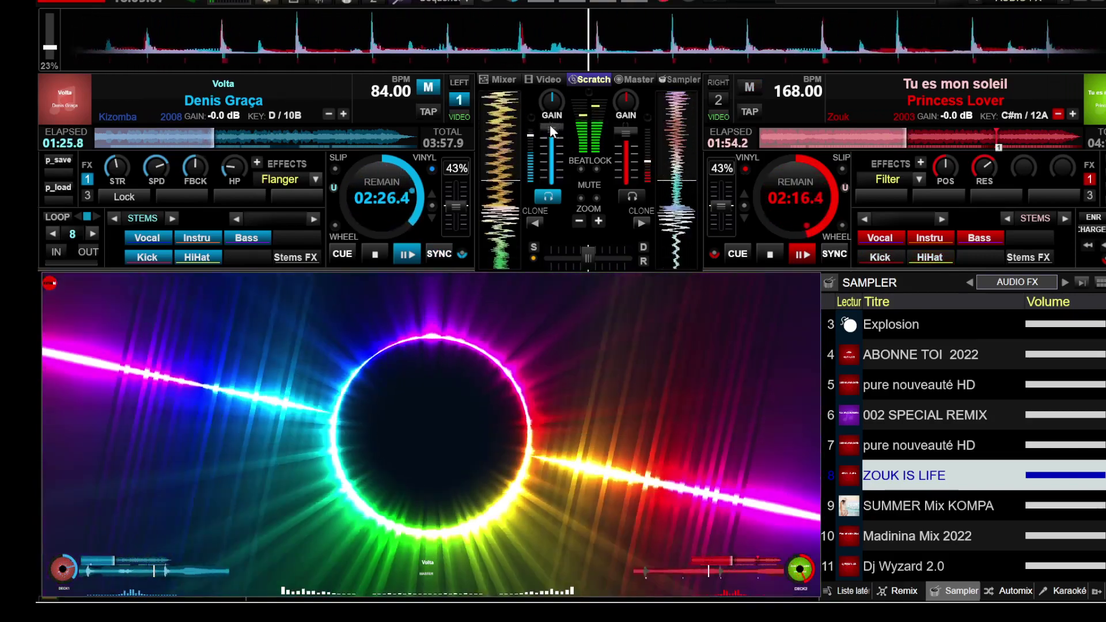
left_click_drag(624, 131, 628, 171)
Step: Load Reviens-Moi onto the right deck with headphone monitoring on, jump well into the track, and cue it at about 2:23.8
left_click(632, 197)
left_click(633, 197)
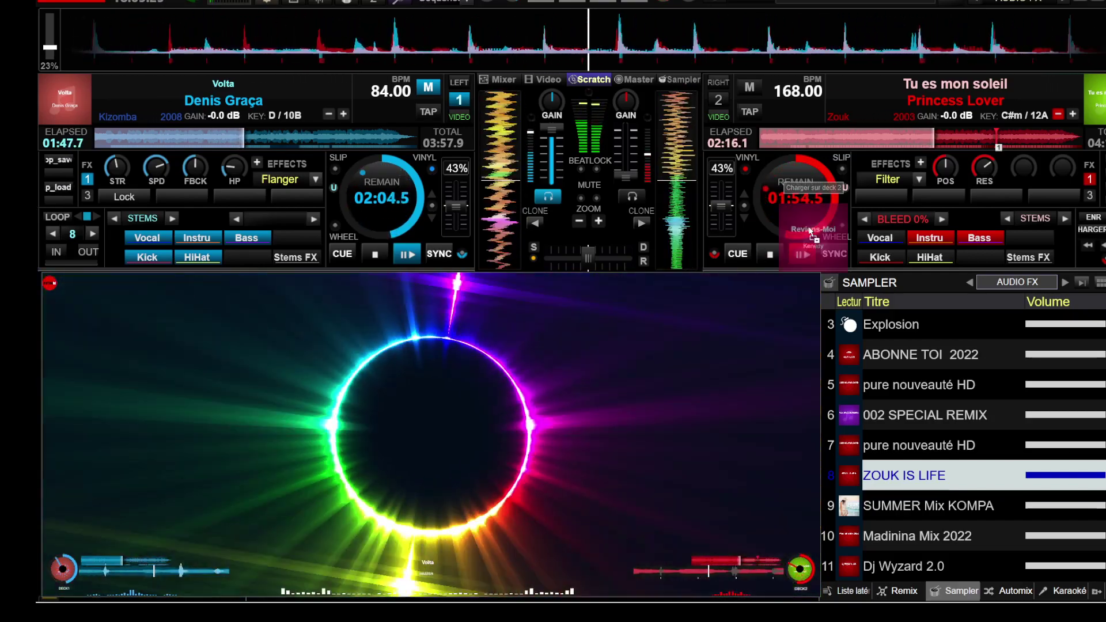
left_click_drag(812, 233, 811, 233)
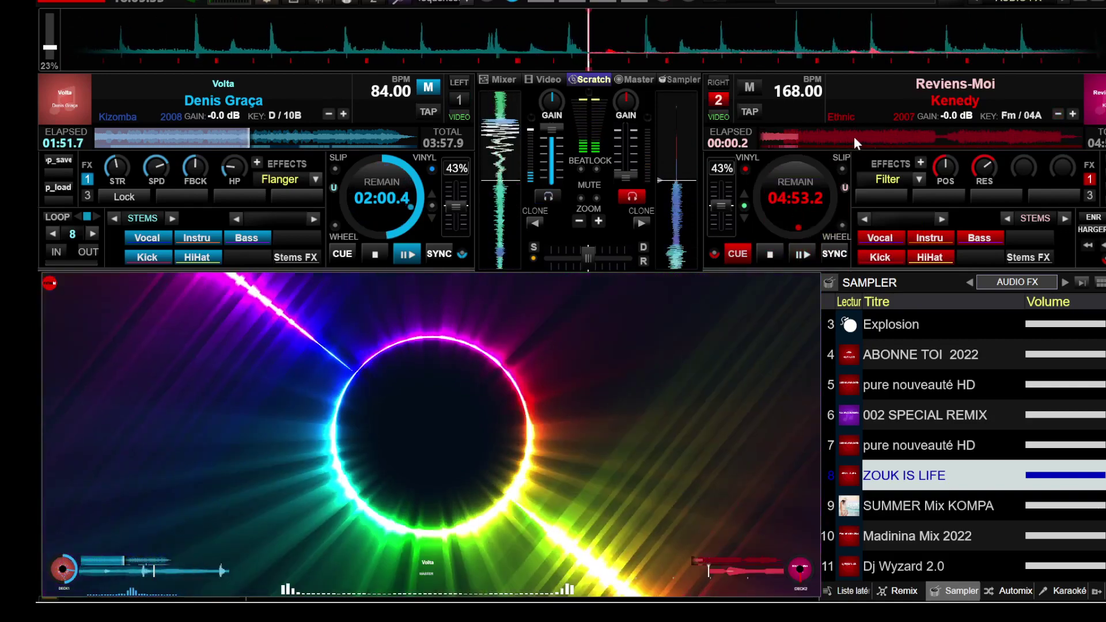
left_click(920, 133)
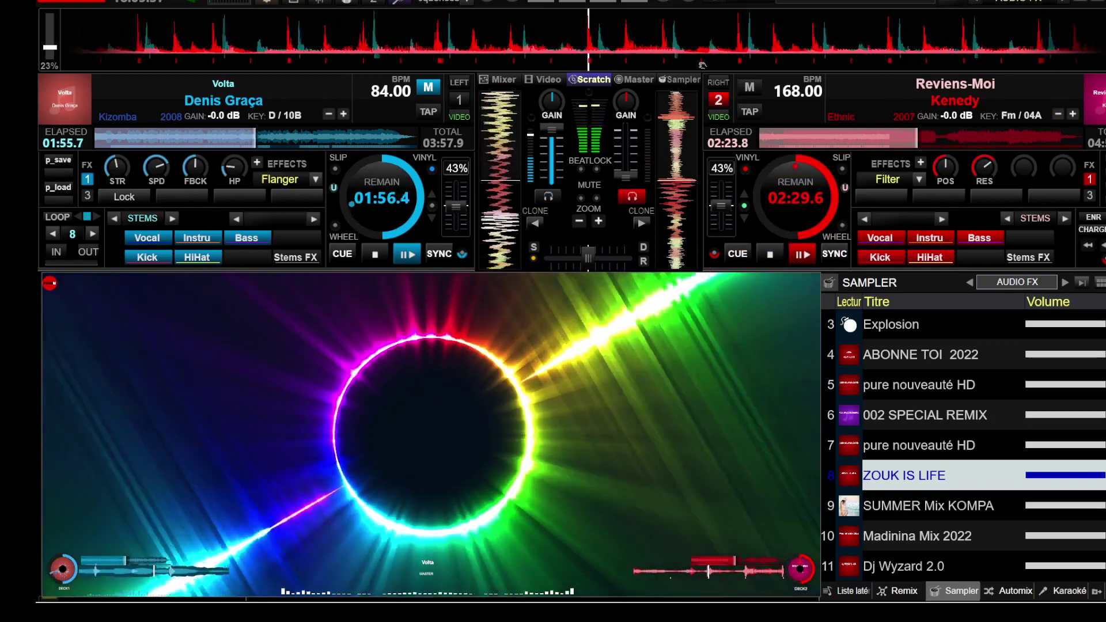
left_click(737, 254)
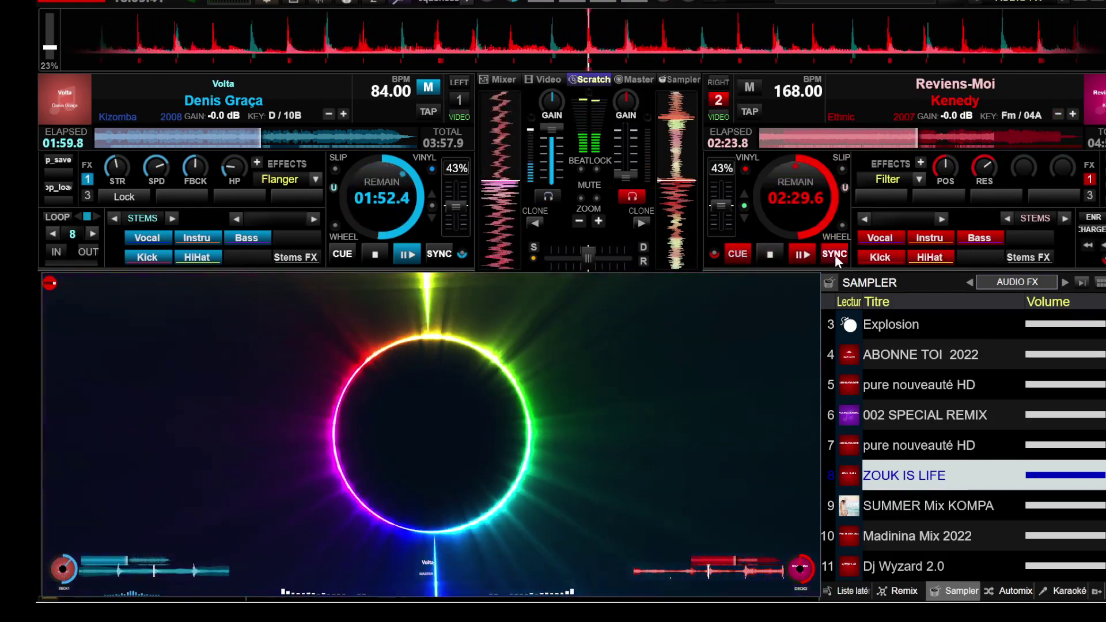
Step: Start Reviens-Moi in sync, fade to it with Volta's vocal and kick stems muted, and return Volta to its cue point
left_click(835, 257)
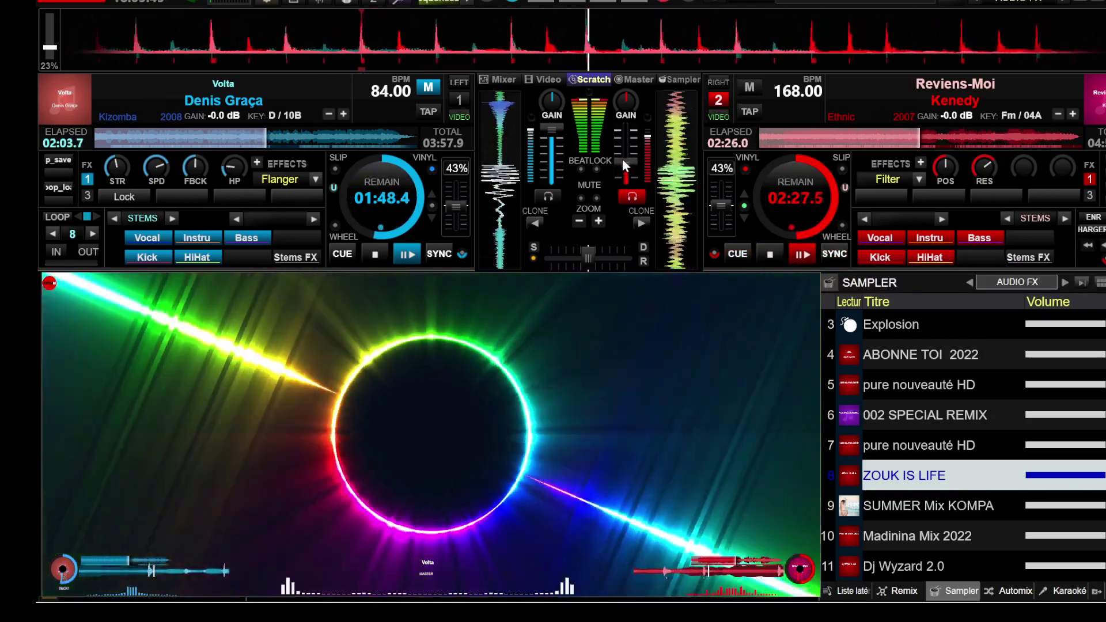
left_click_drag(622, 156, 621, 151)
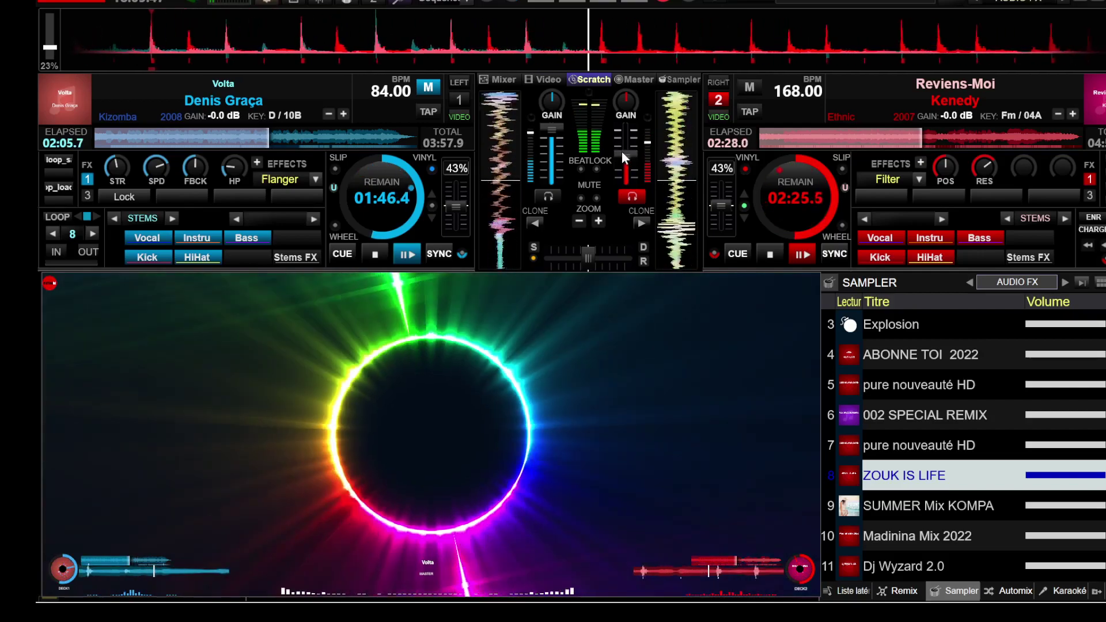
left_click(143, 250)
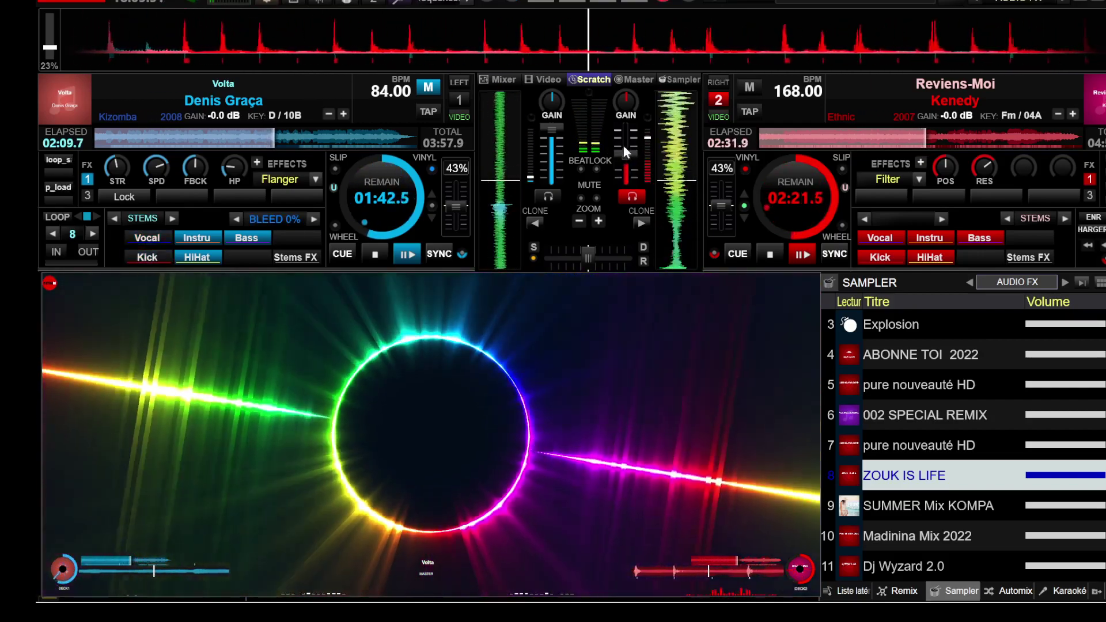
left_click_drag(624, 145, 623, 122)
left_click_drag(546, 129, 546, 176)
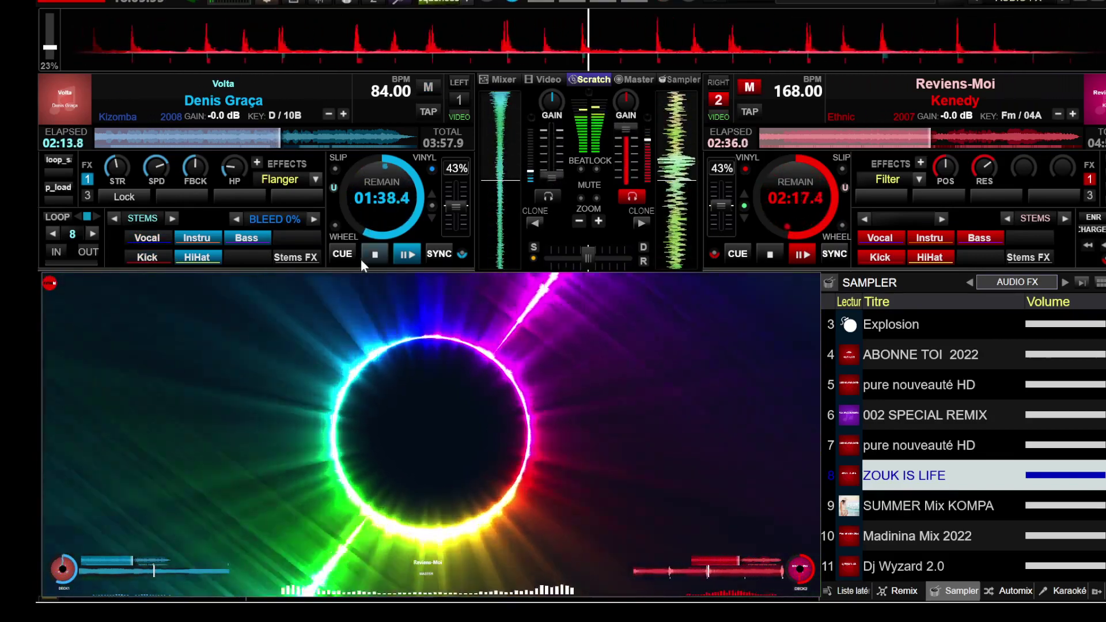
left_click(345, 255)
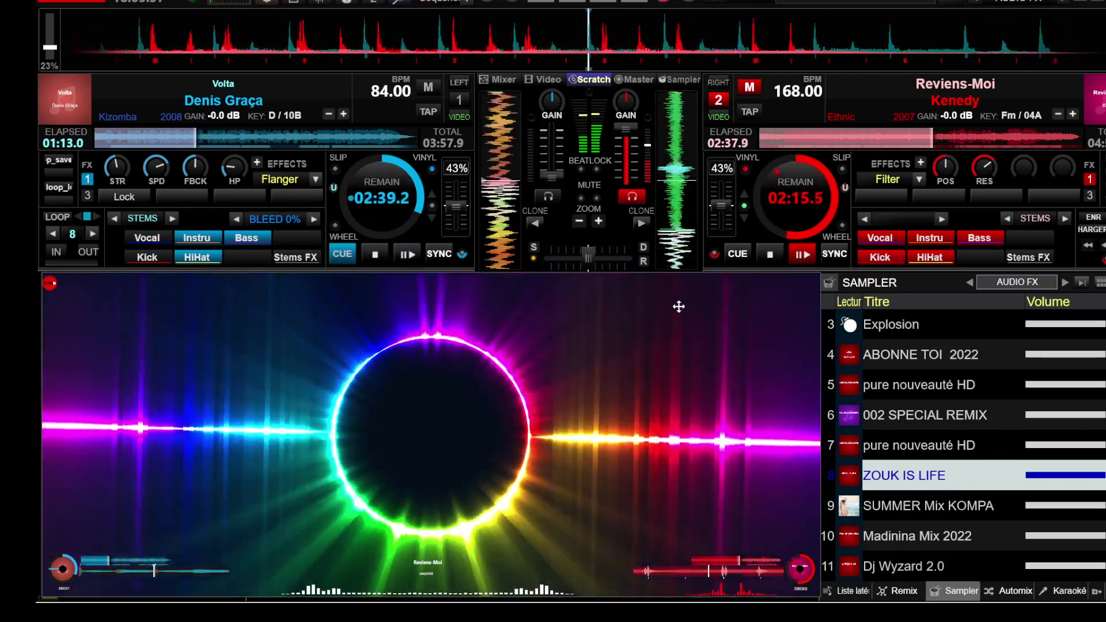
Step: Show the video output full screen three times while Reviens-Moi plays, returning to the decks each time
double_click(679, 307)
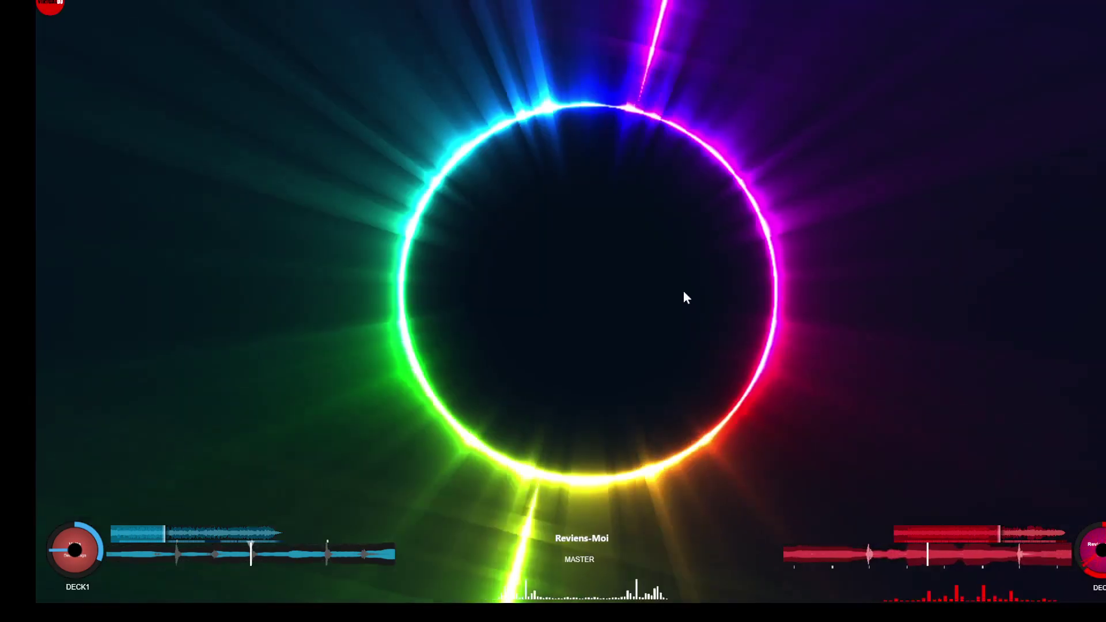
double_click(683, 295)
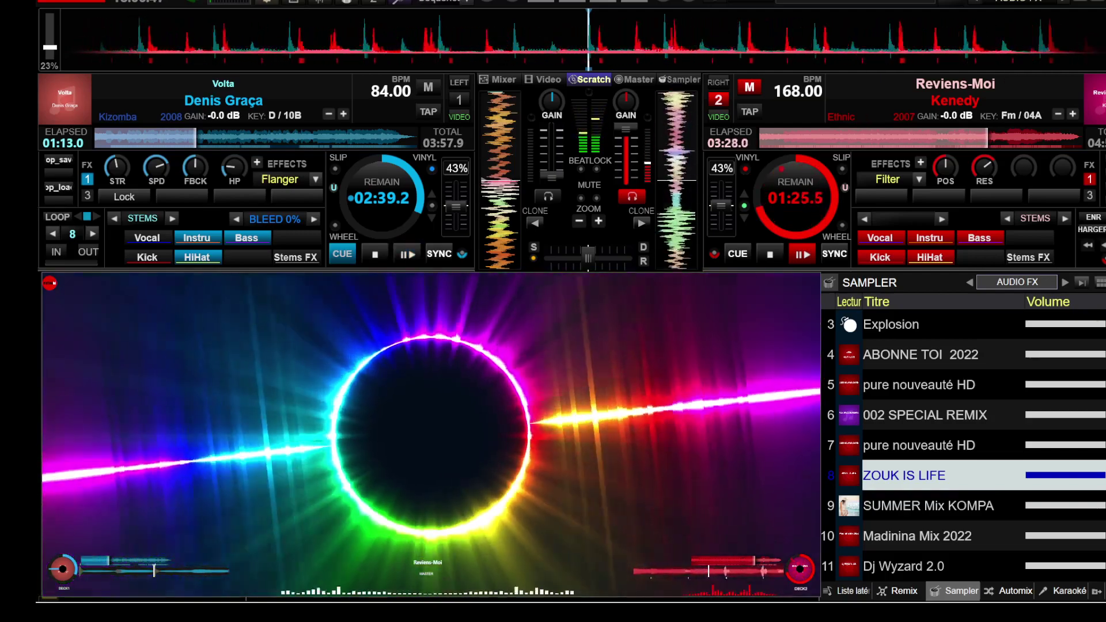
double_click(748, 408)
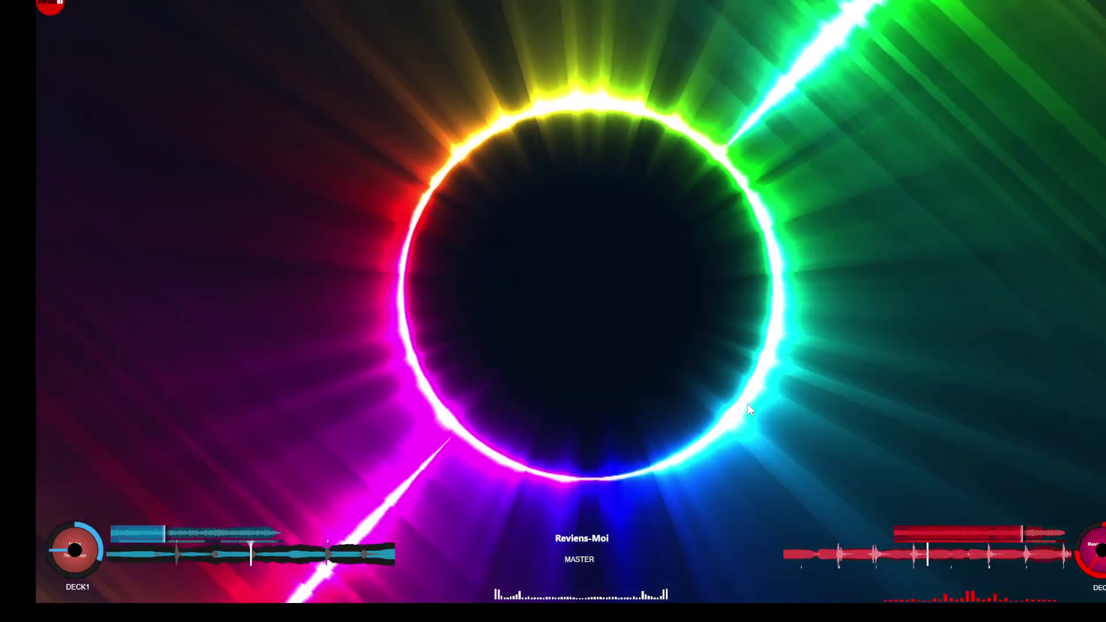
double_click(749, 405)
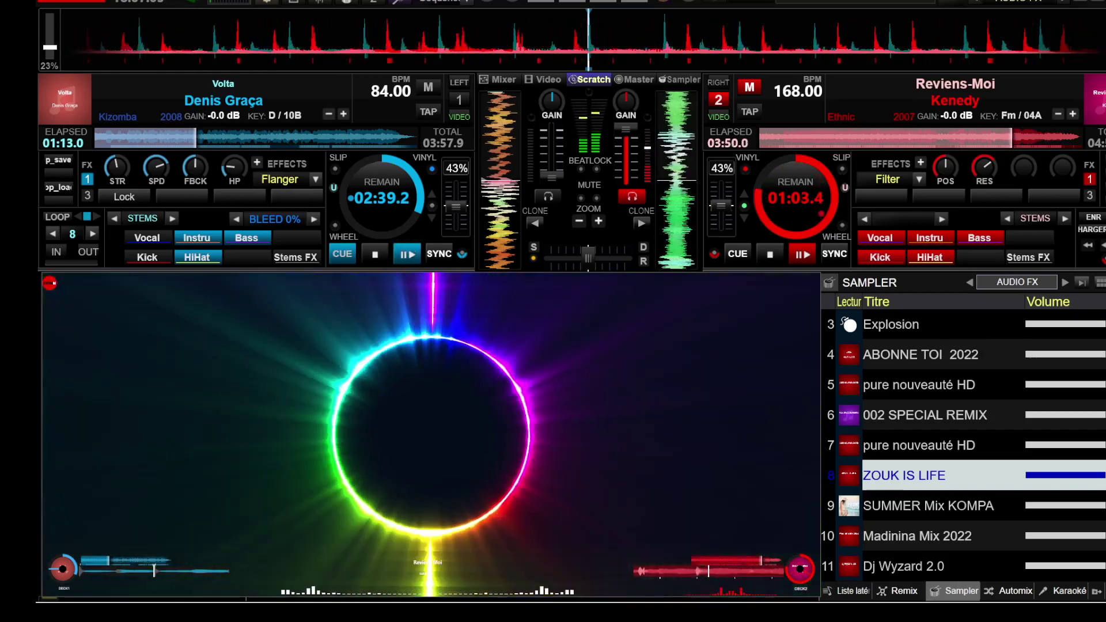
double_click(749, 403)
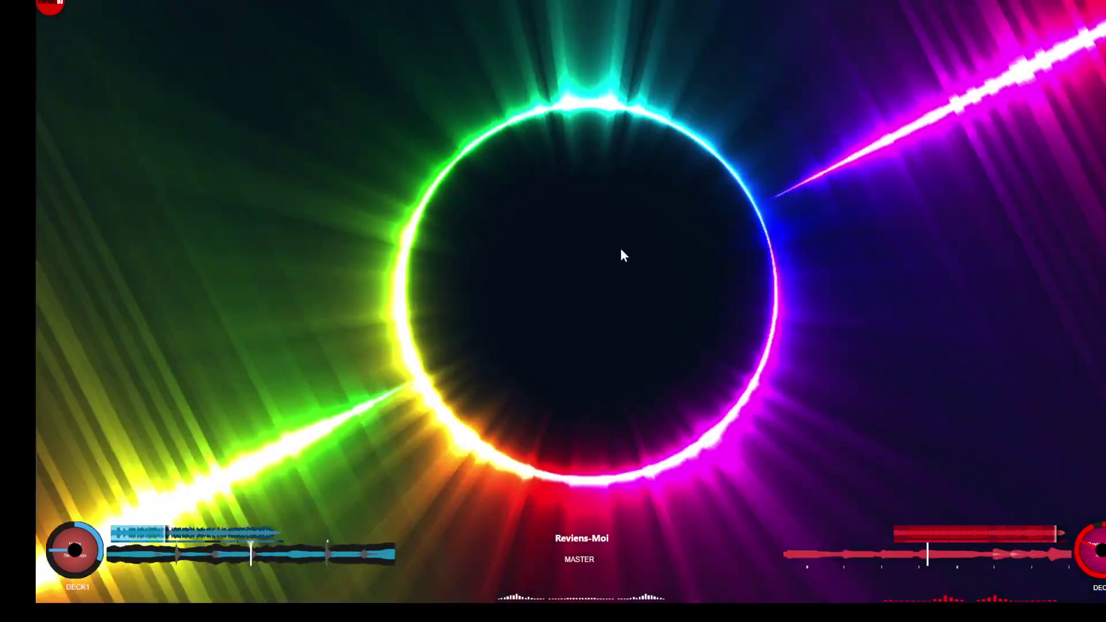
double_click(622, 250)
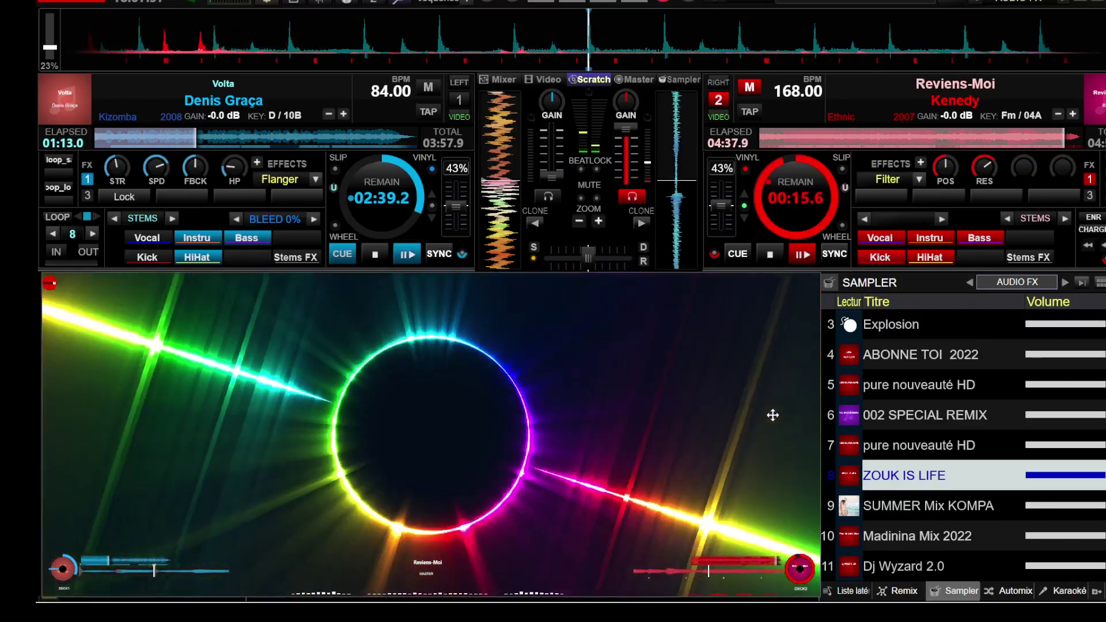